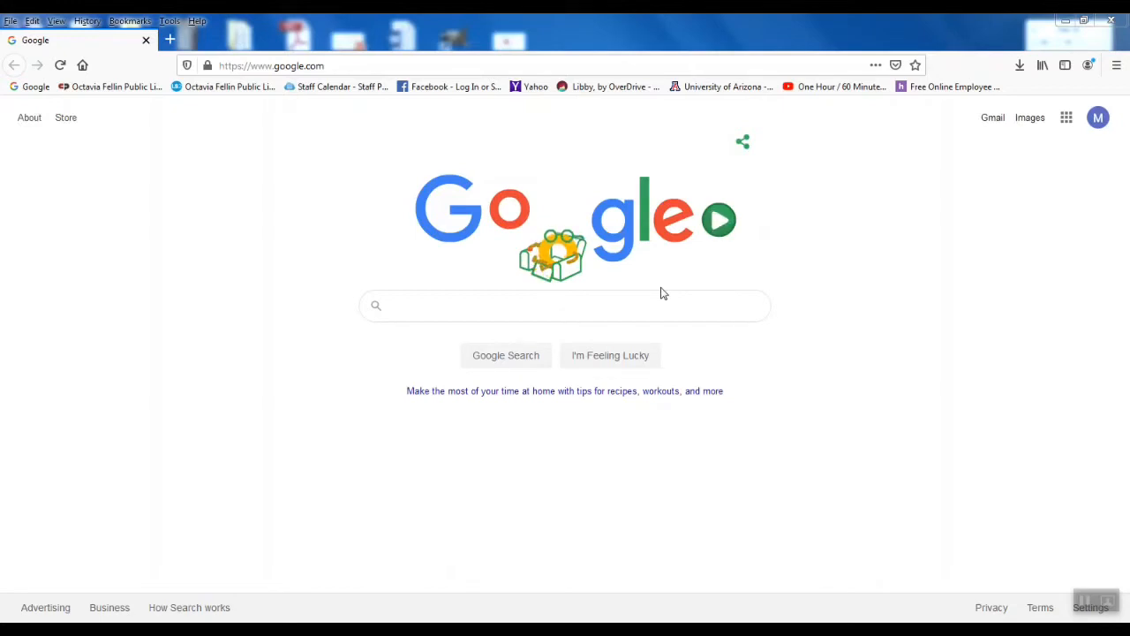
# - Search Google for gimp and open the Downloads page of the official GIMP site
pyautogui.click(616, 304)
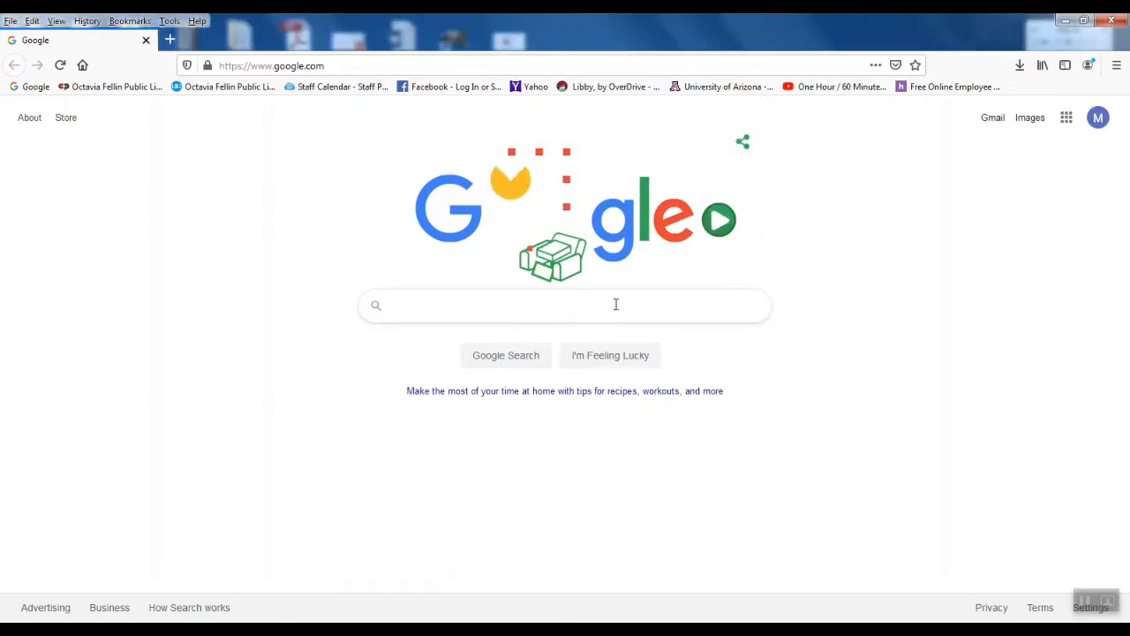
pyautogui.write('gimp')
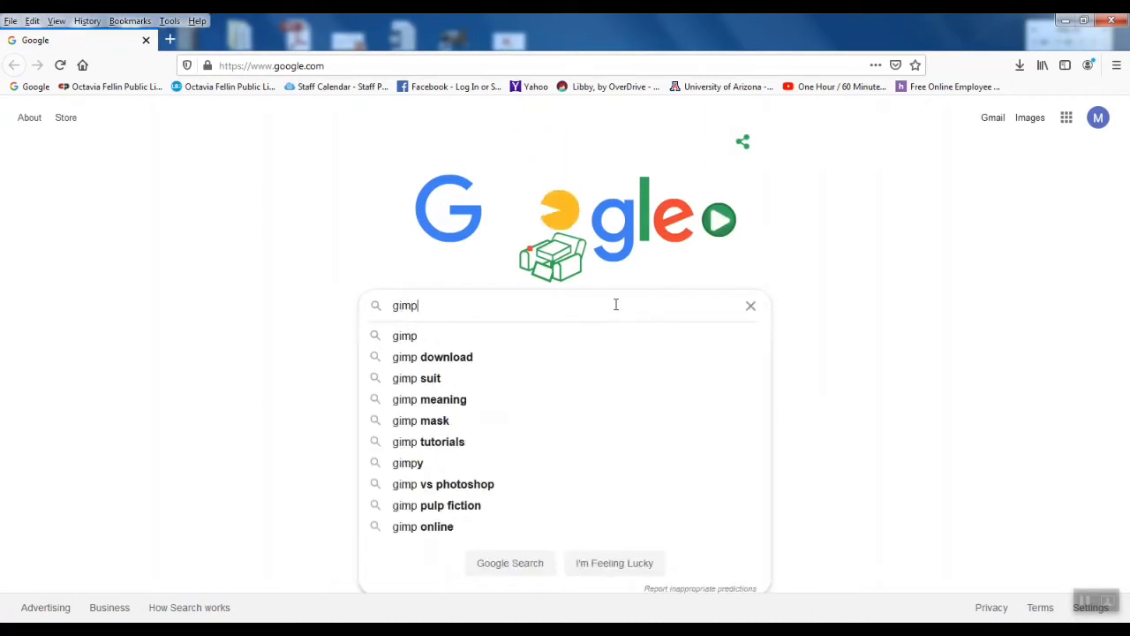
pyautogui.press('Return')
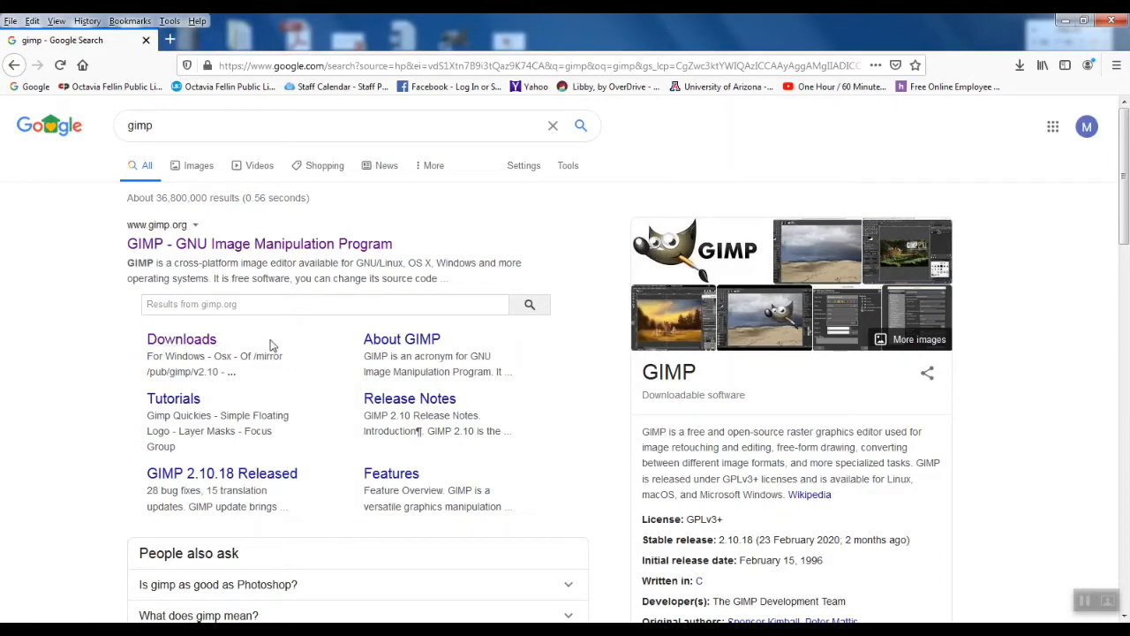
pyautogui.click(180, 344)
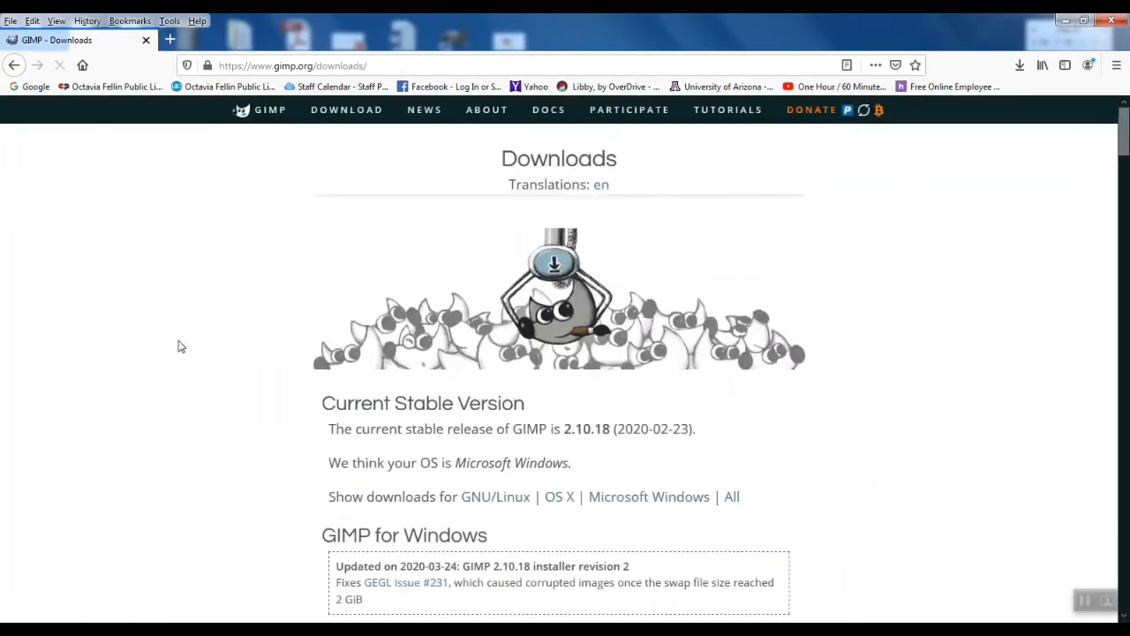
# - Start the direct download of GIMP 2.10.18 for Windows
pyautogui.scroll(-3, 886, 339)
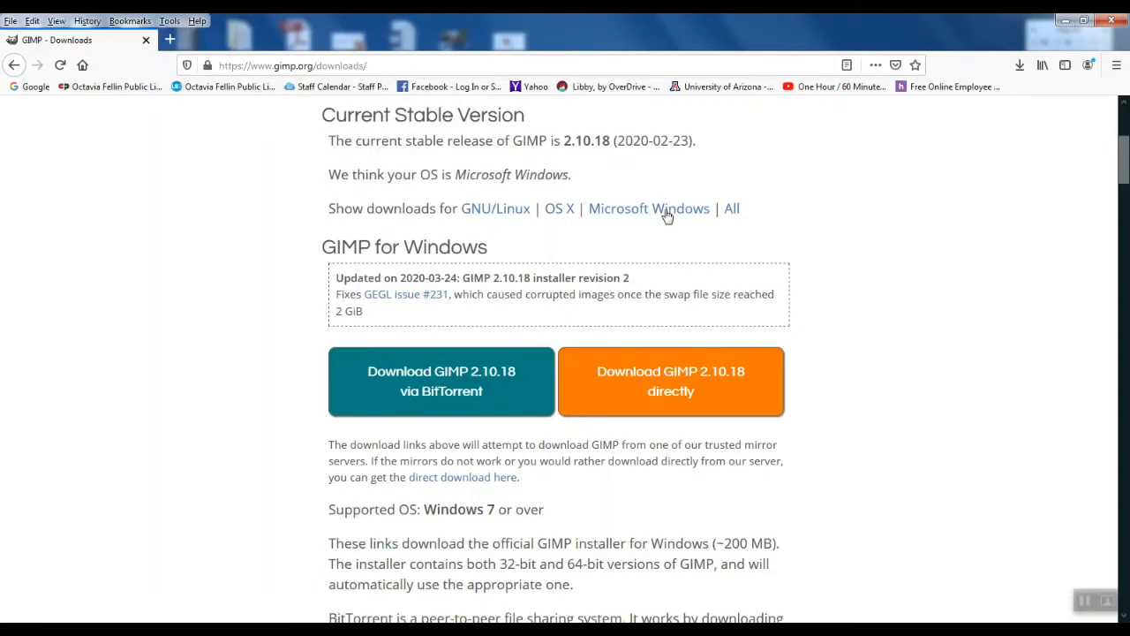
pyautogui.scroll(-3, 874, 295)
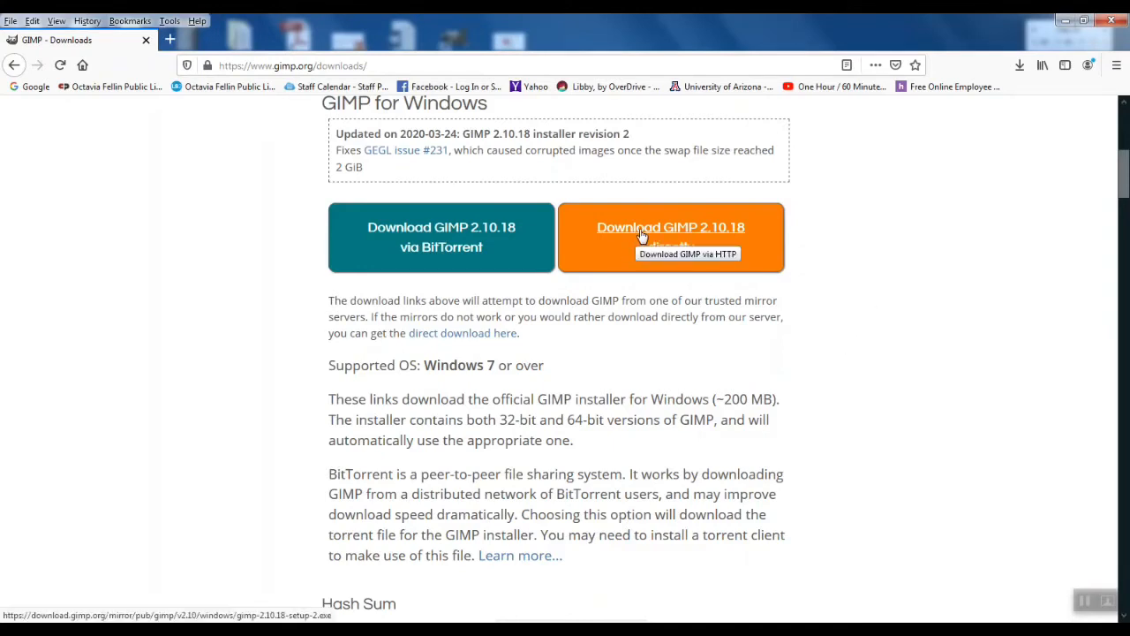
pyautogui.click(637, 236)
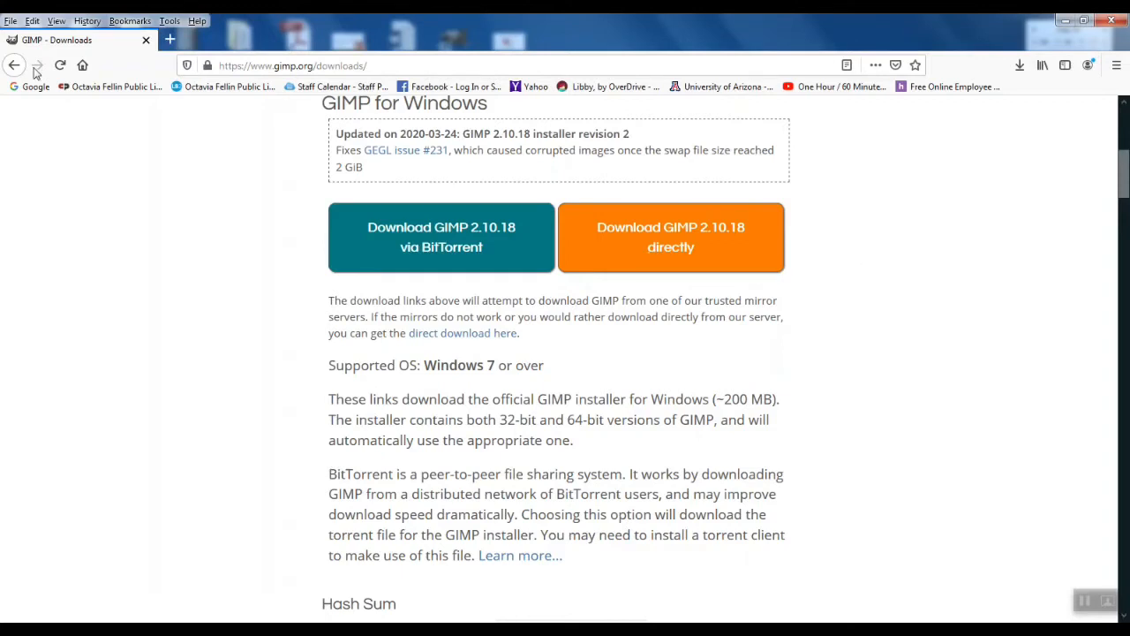
# - Return to the Google results, search for pxlr and open the Pixlr.com photo editor site
pyautogui.click(14, 65)
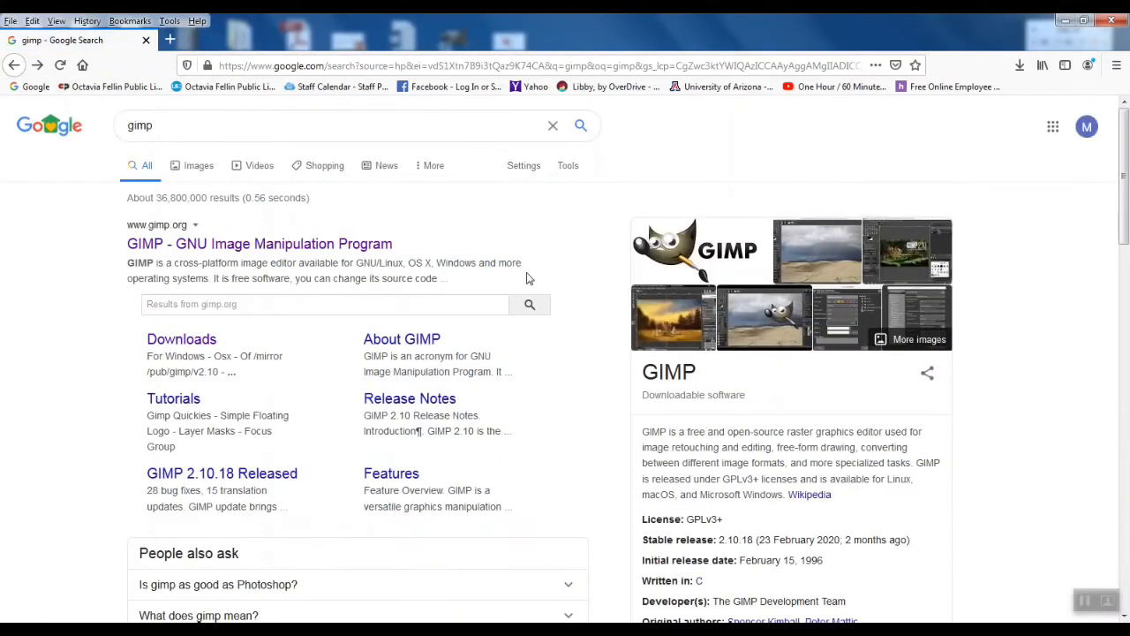
pyautogui.doubleClick(215, 127)
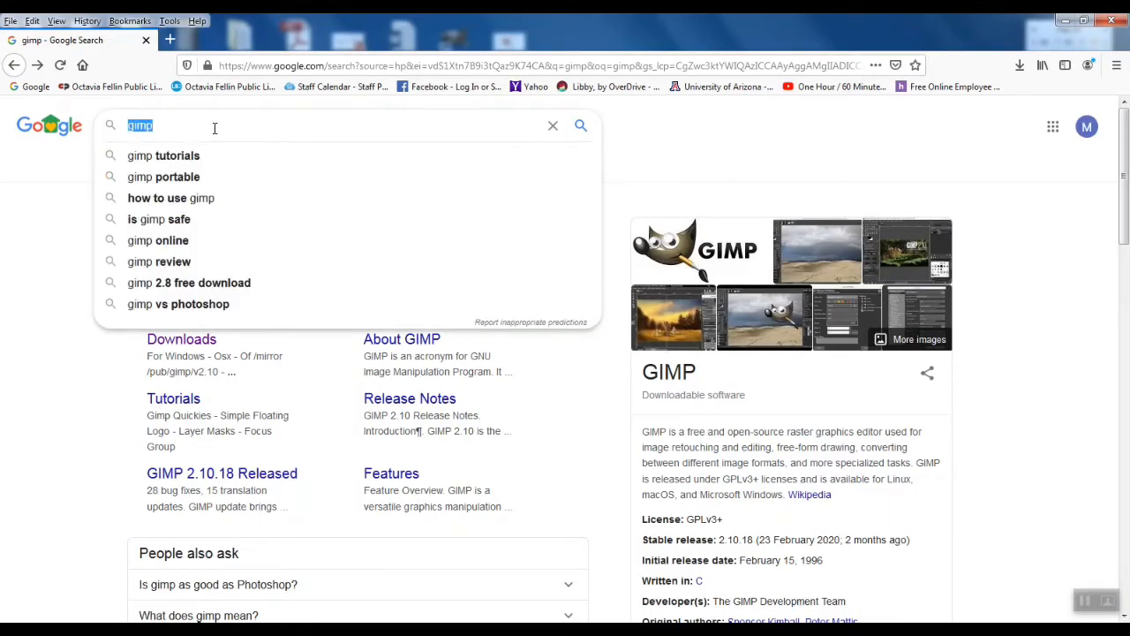
pyautogui.write('p')
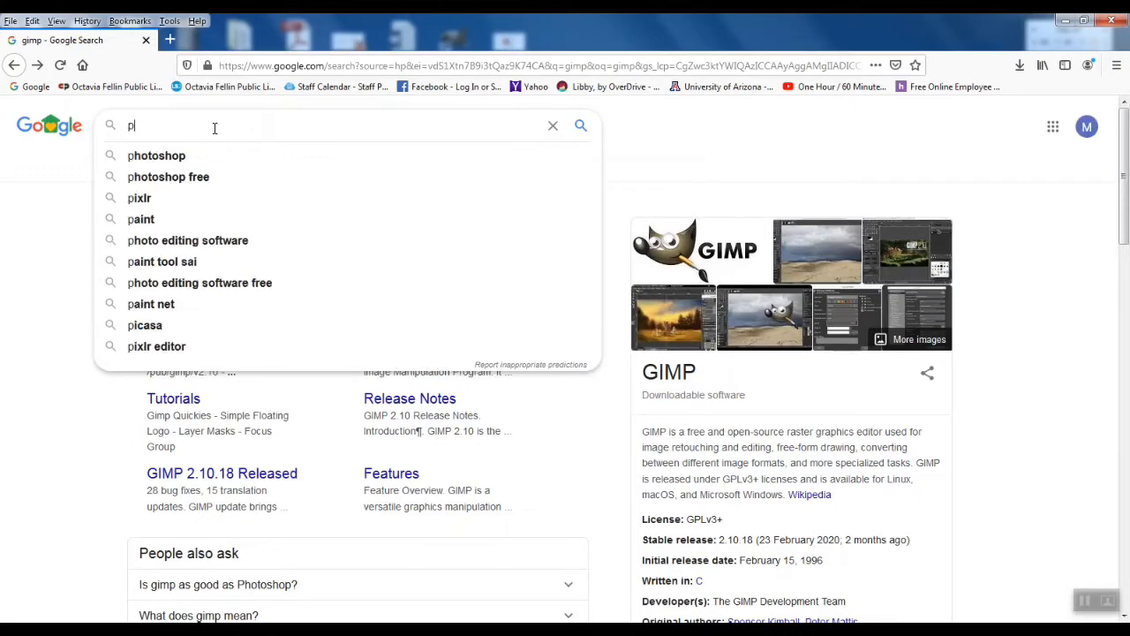
pyautogui.write('xlr')
pyautogui.press('Return')
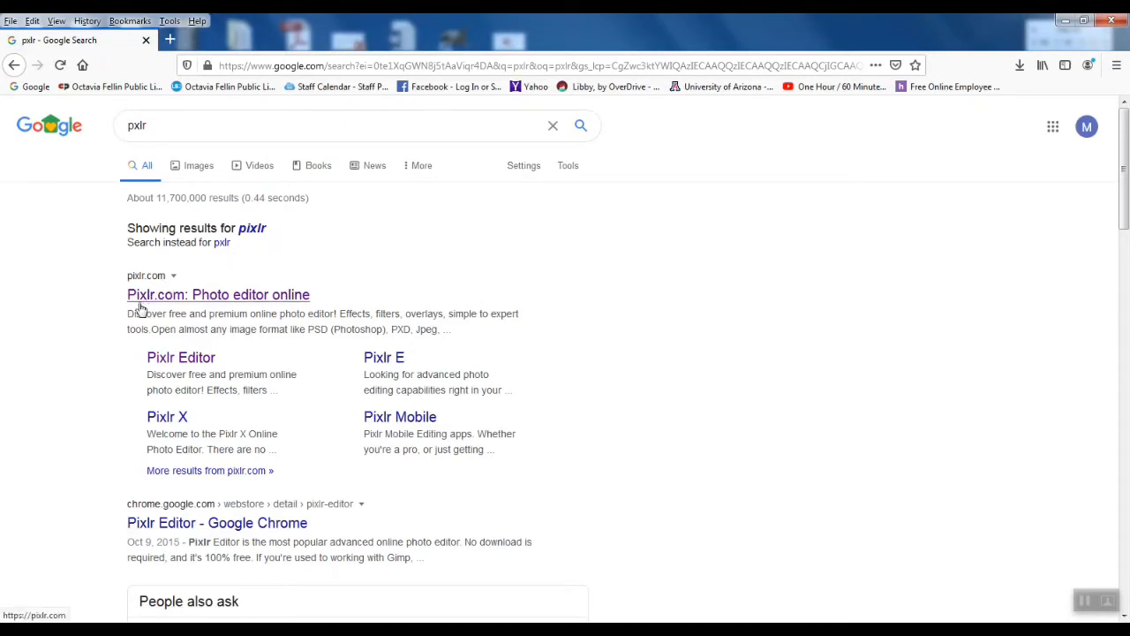
pyautogui.click(147, 305)
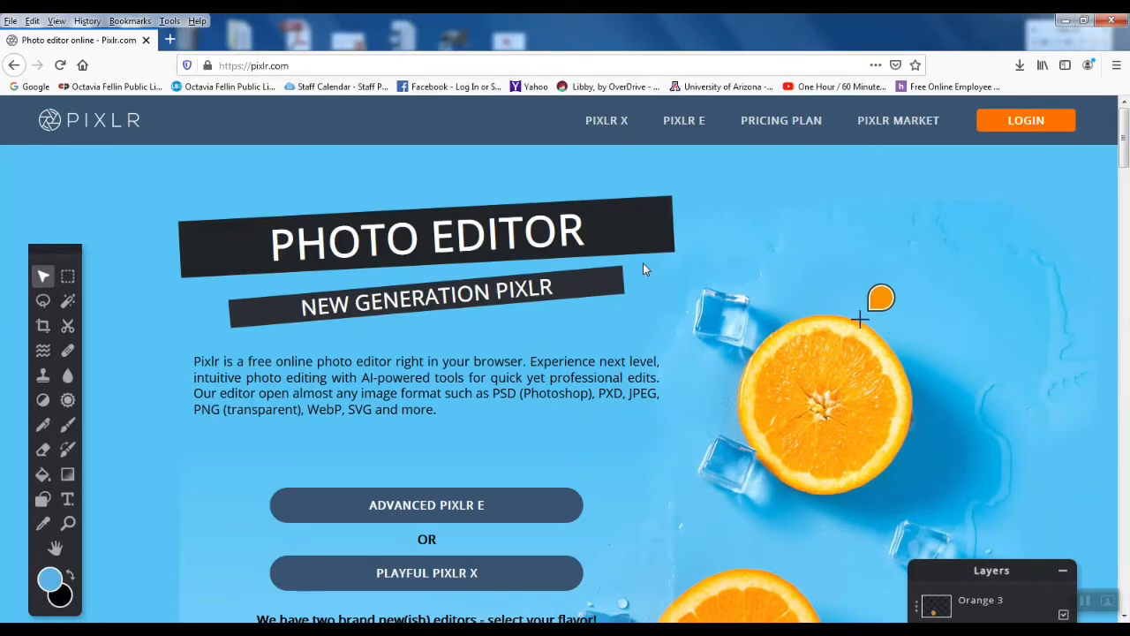
# - Examine the Pixlr pricing plans and the features each one includes
pyautogui.click(766, 126)
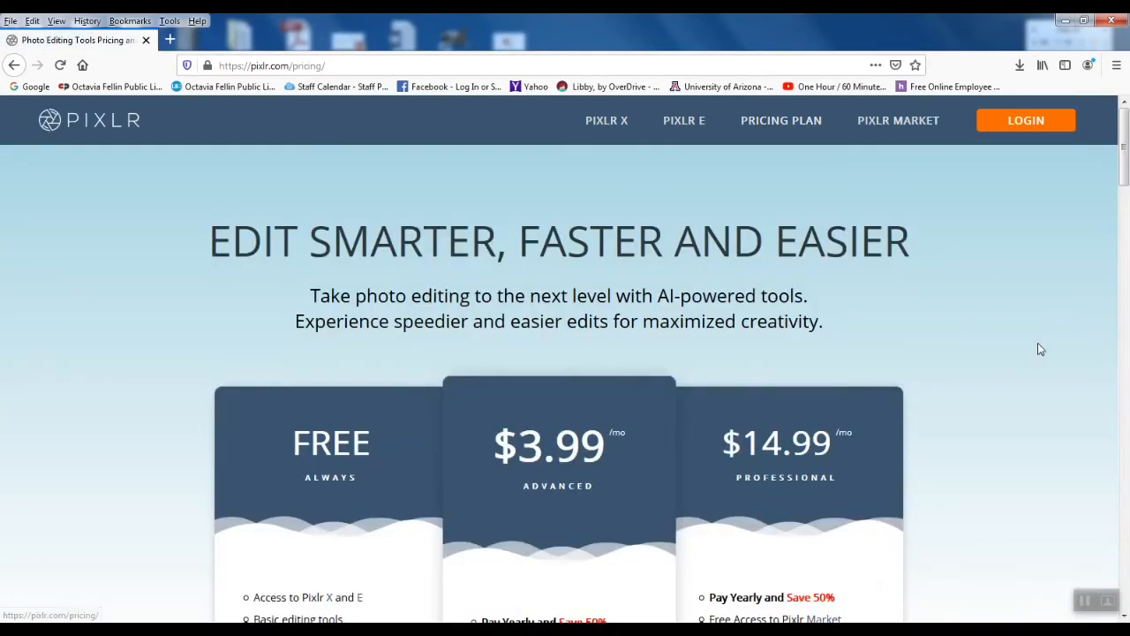
pyautogui.scroll(-2, 1038, 348)
pyautogui.scroll(-2, 1039, 351)
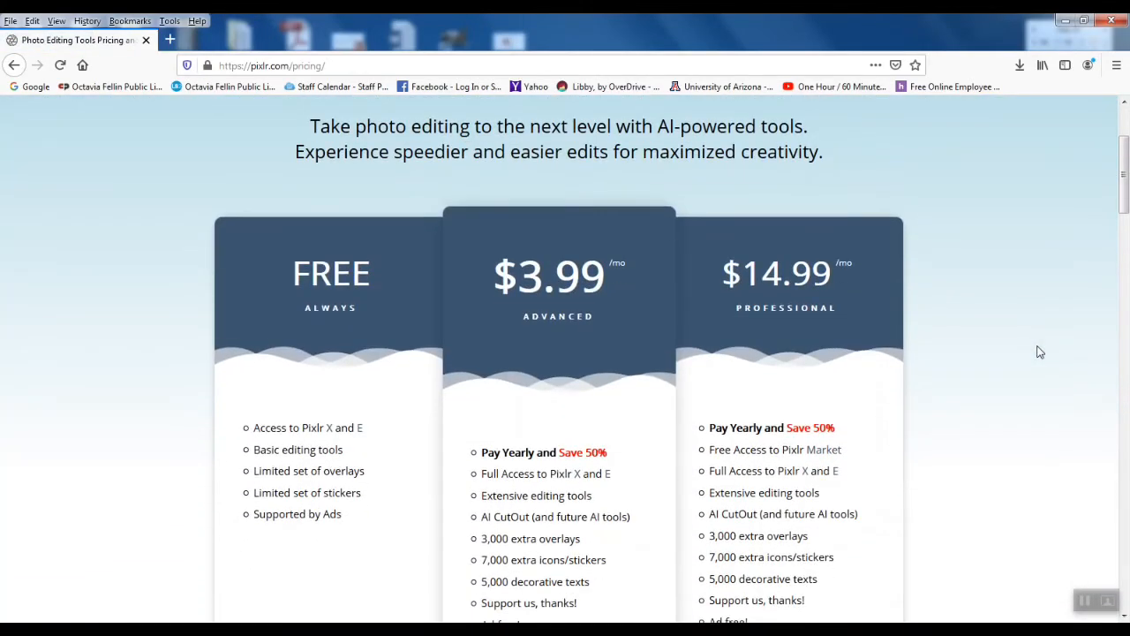
pyautogui.scroll(4, 1038, 351)
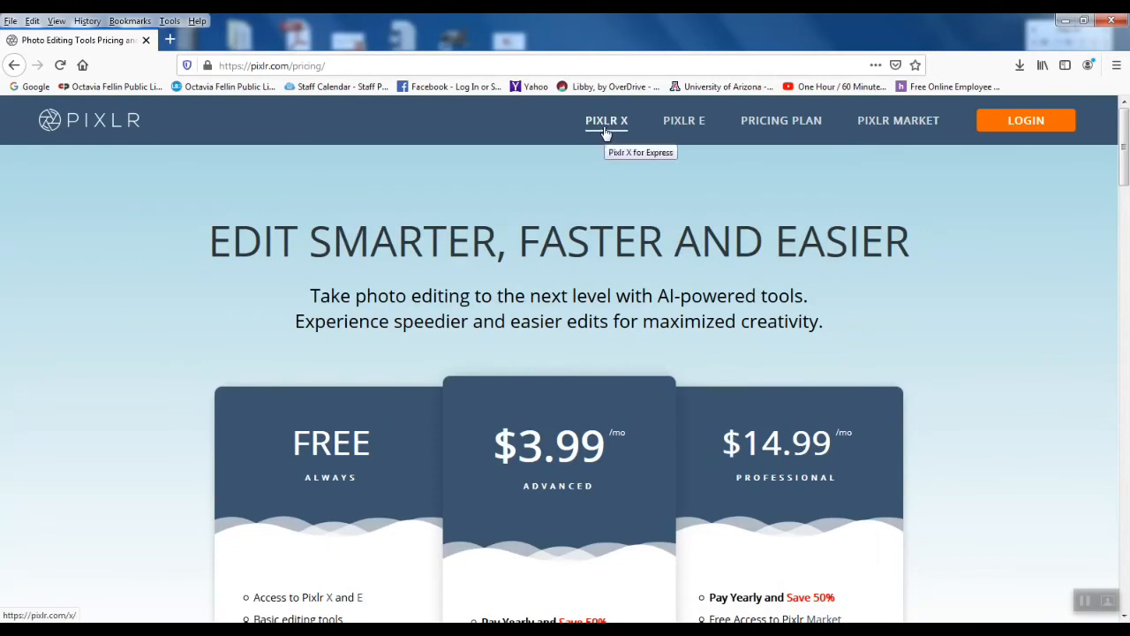
# - Launch the Pixlr X editor and browse to the Pictures library to choose an image to open
pyautogui.click(606, 131)
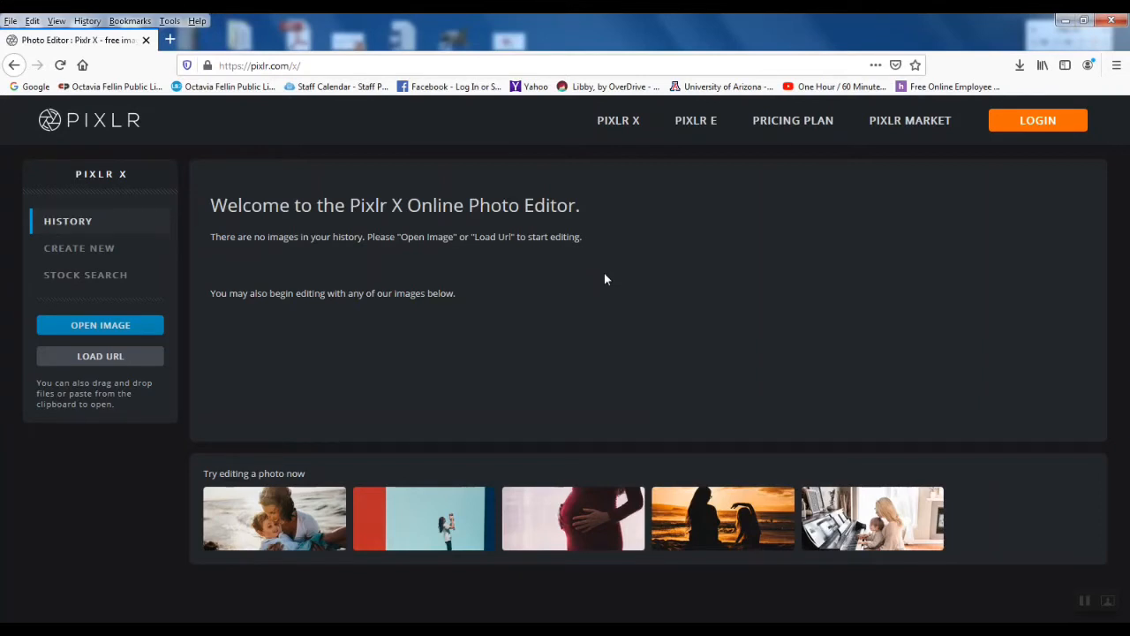
pyautogui.click(126, 327)
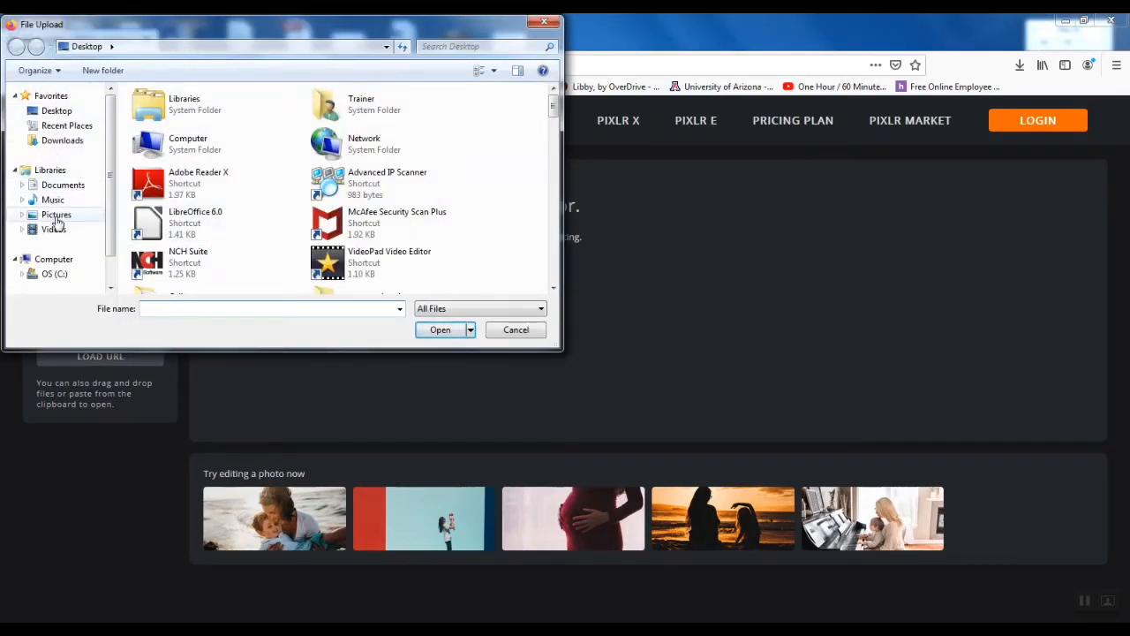
pyautogui.click(55, 217)
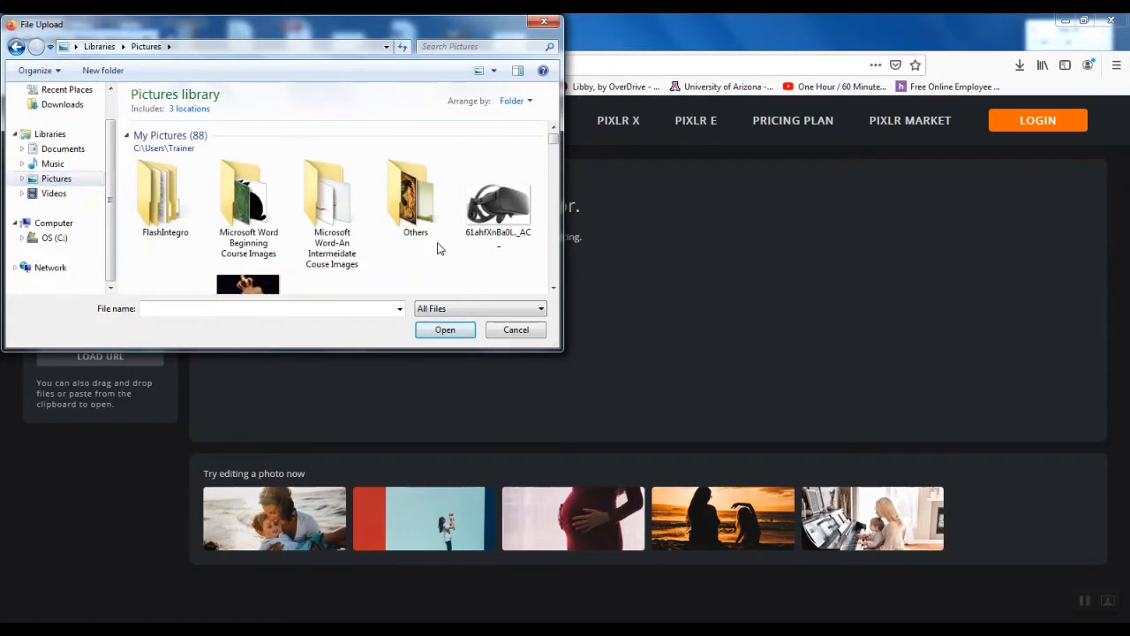
pyautogui.scroll(-1, 438, 248)
pyautogui.scroll(-1, 439, 248)
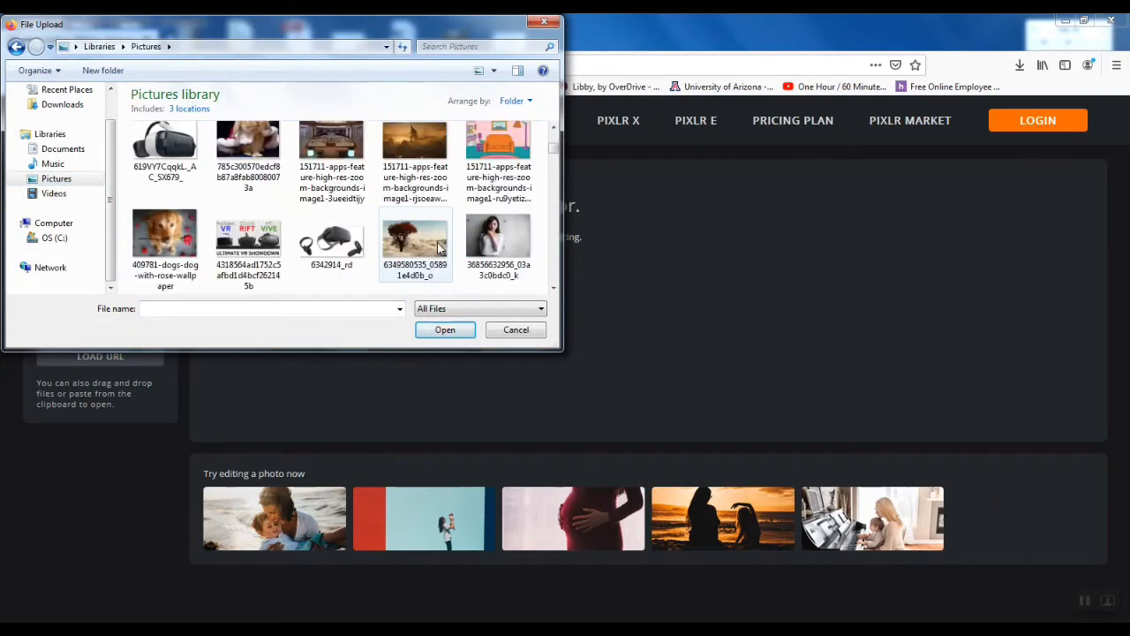
pyautogui.scroll(-1, 439, 248)
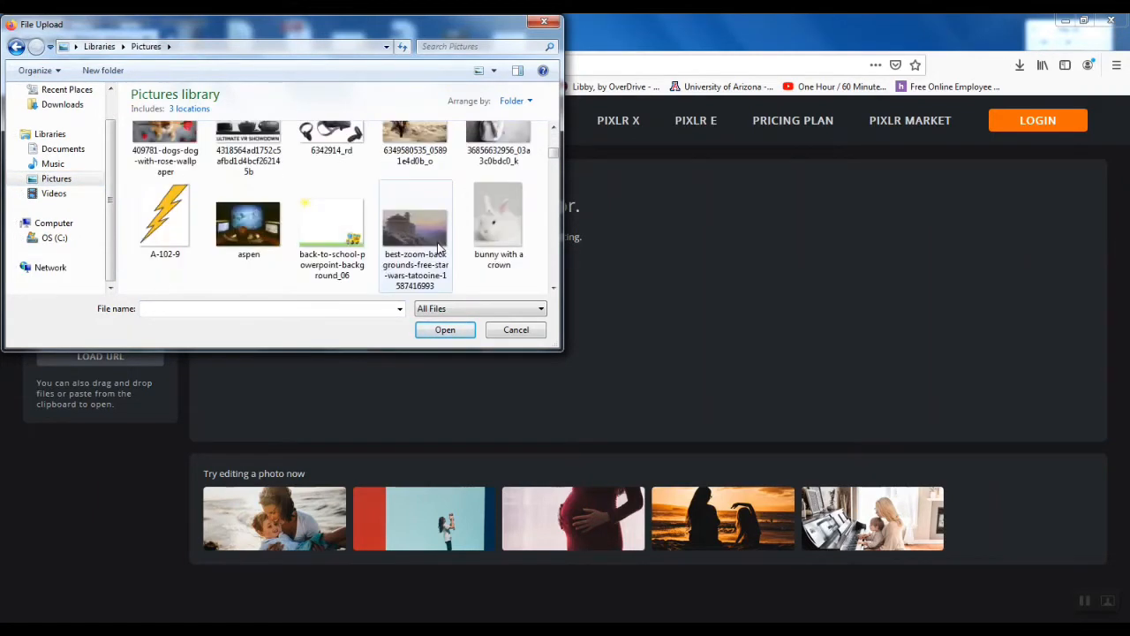
pyautogui.scroll(-2, 439, 248)
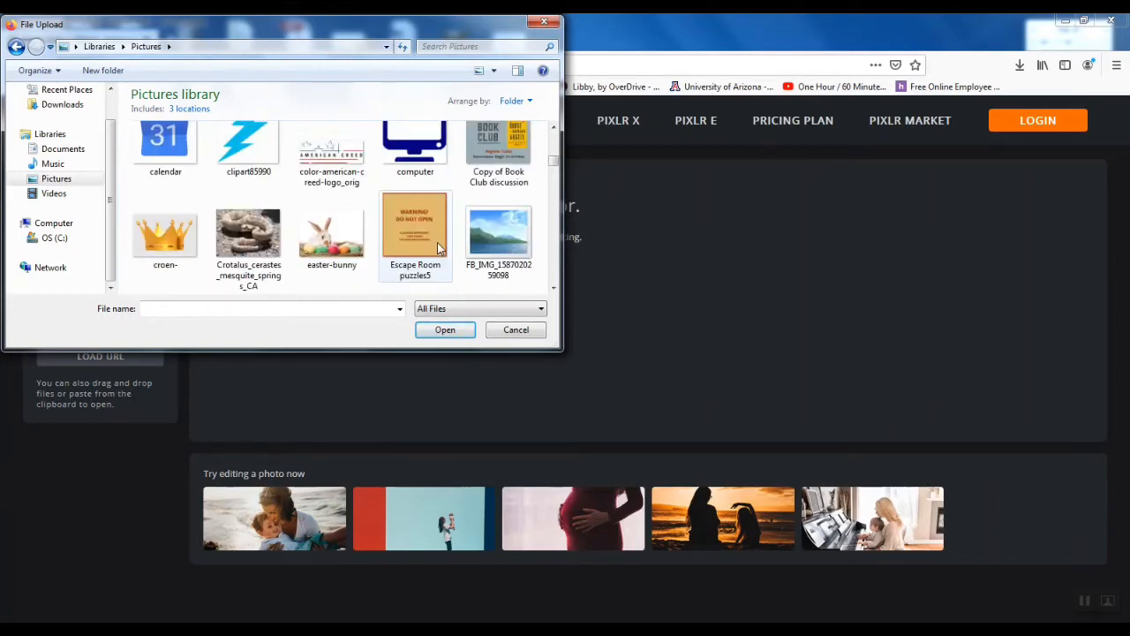
pyautogui.scroll(-2, 439, 248)
pyautogui.scroll(-2, 438, 248)
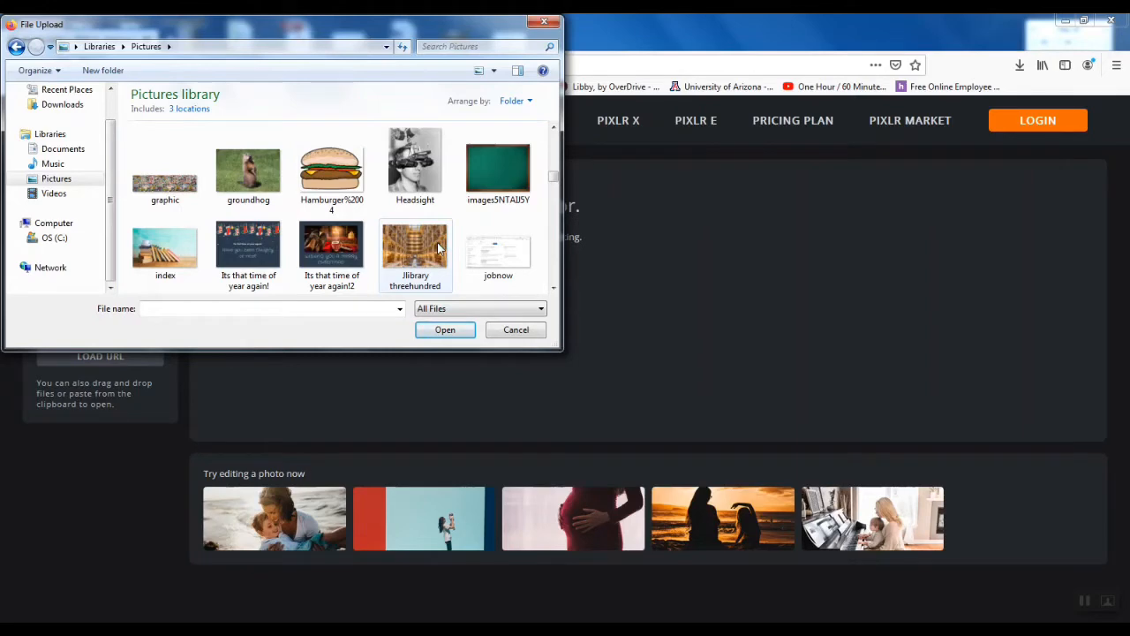
pyautogui.scroll(-2, 439, 248)
pyautogui.scroll(1, 438, 248)
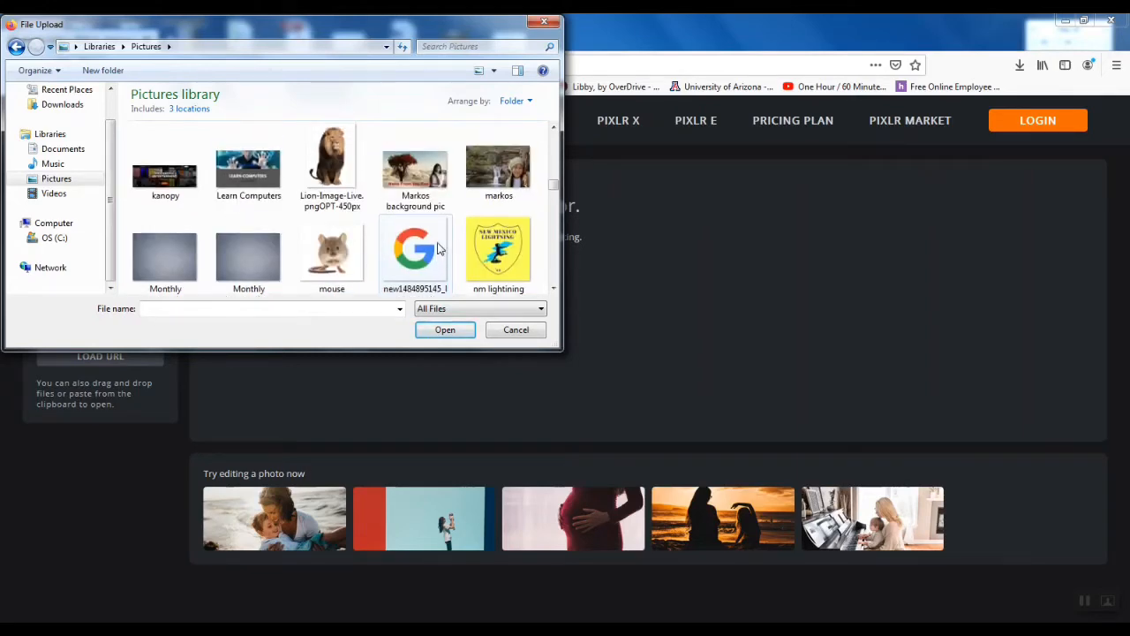
pyautogui.scroll(6, 439, 248)
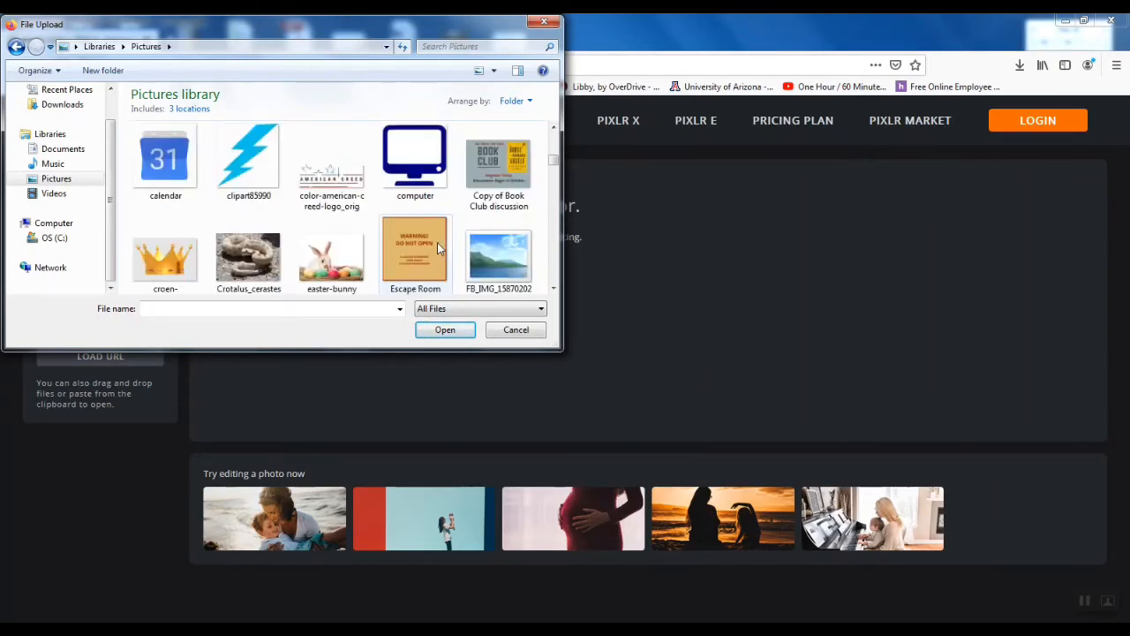
pyautogui.scroll(2, 437, 248)
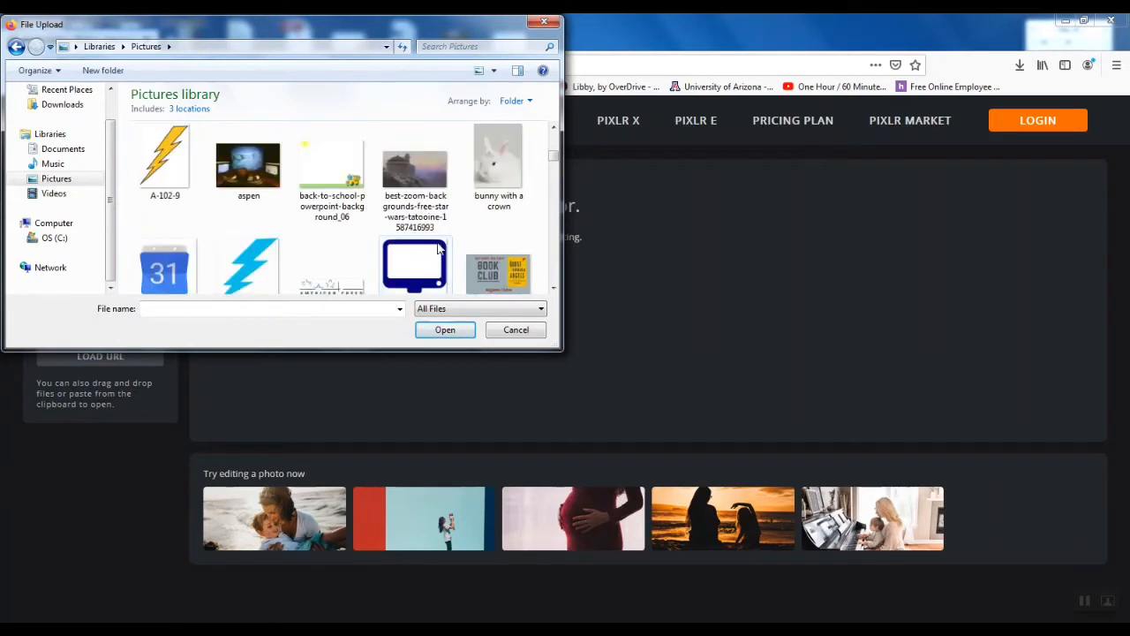
pyautogui.scroll(2, 439, 248)
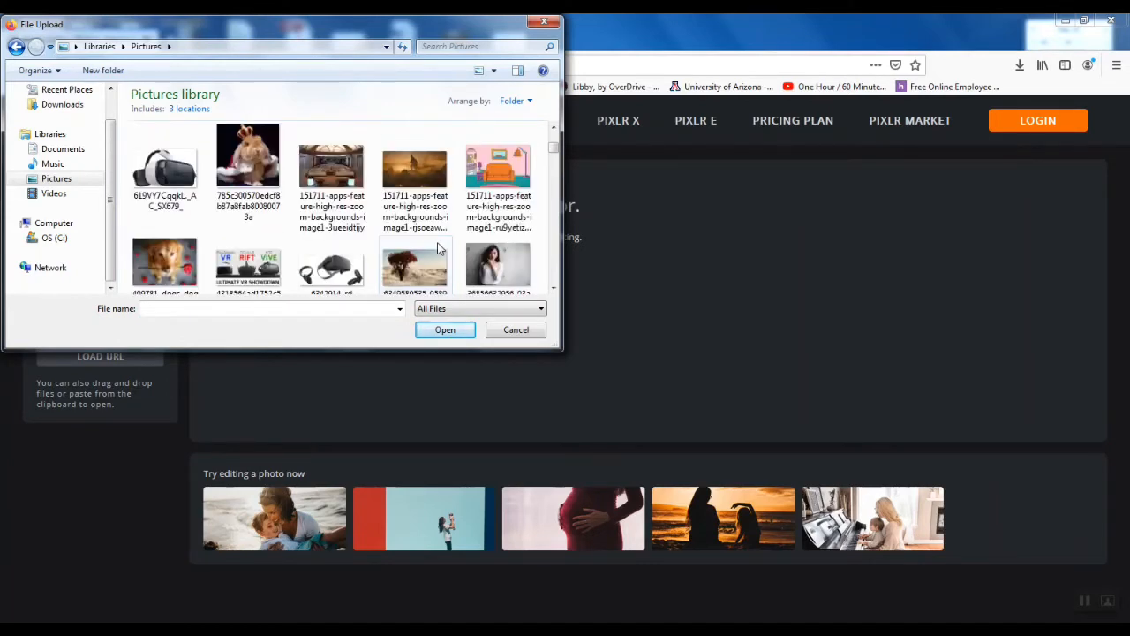
pyautogui.click(496, 265)
pyautogui.click(438, 331)
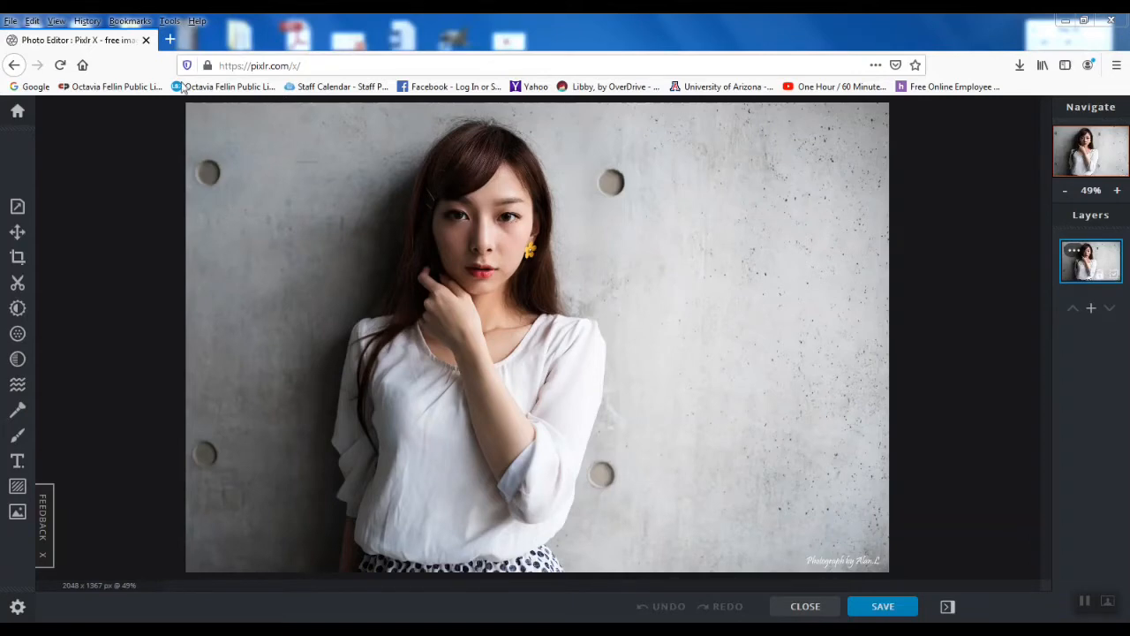
# - Search the web for flickr in a new tab and view the Flickr home page, closing the tab when done
pyautogui.click(169, 40)
pyautogui.click(410, 159)
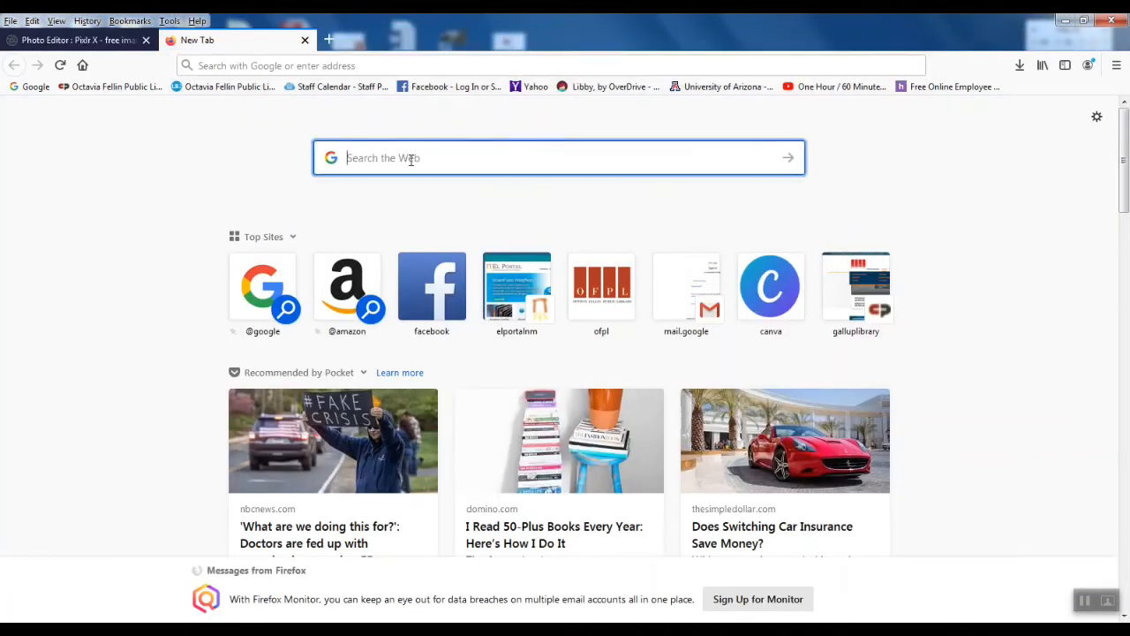
pyautogui.write('fli')
pyautogui.write('ck')
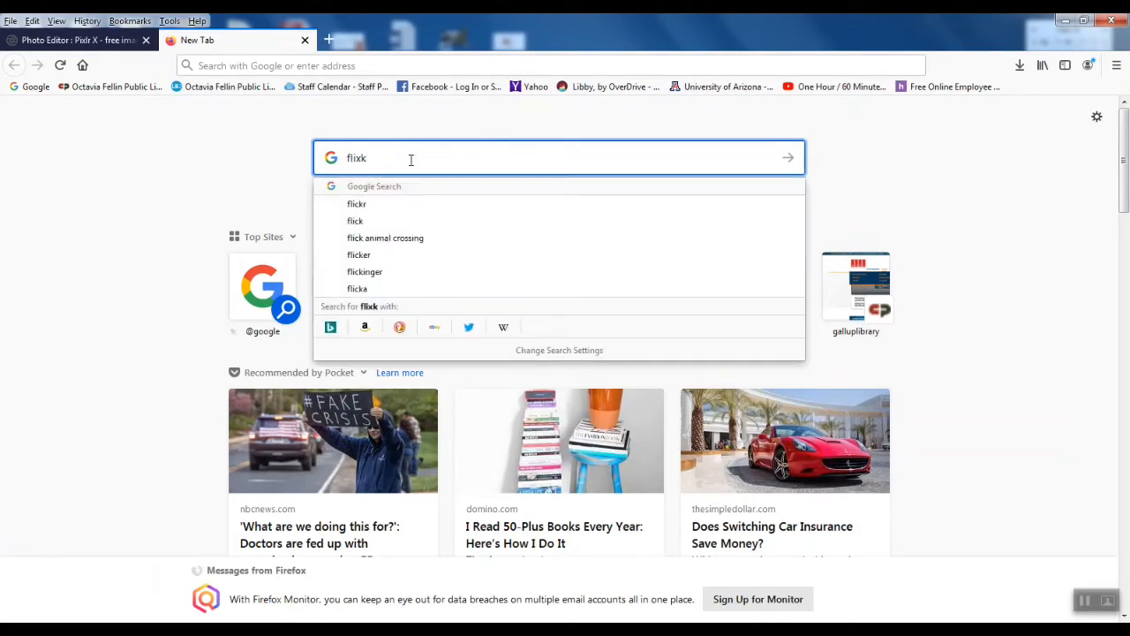
pyautogui.press('BackSpace')
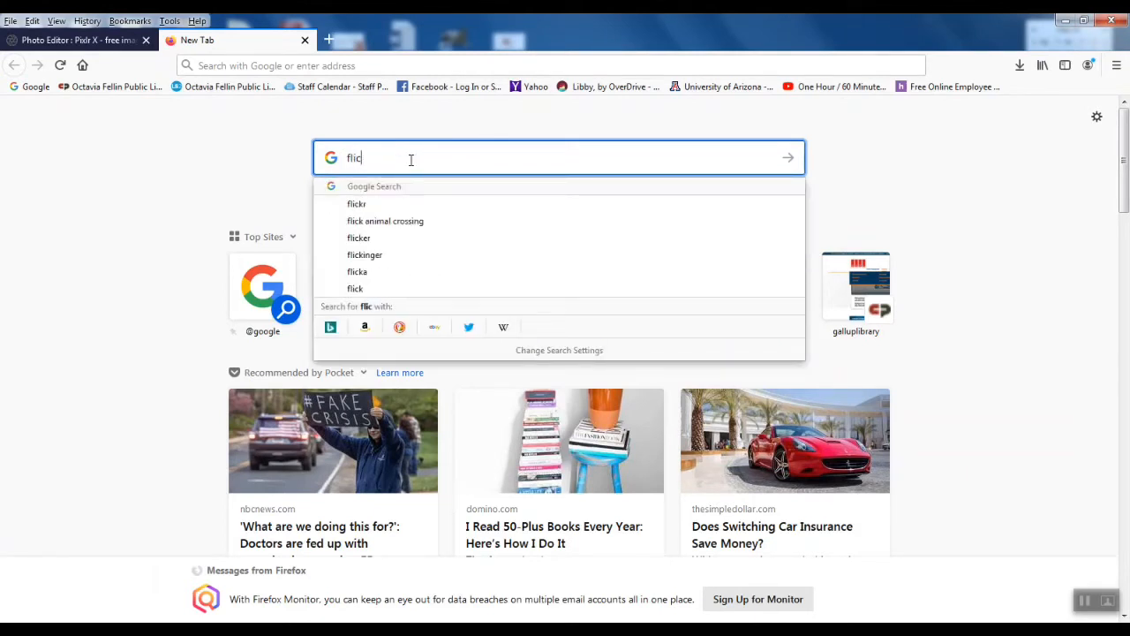
pyautogui.write('kr')
pyautogui.press('Return')
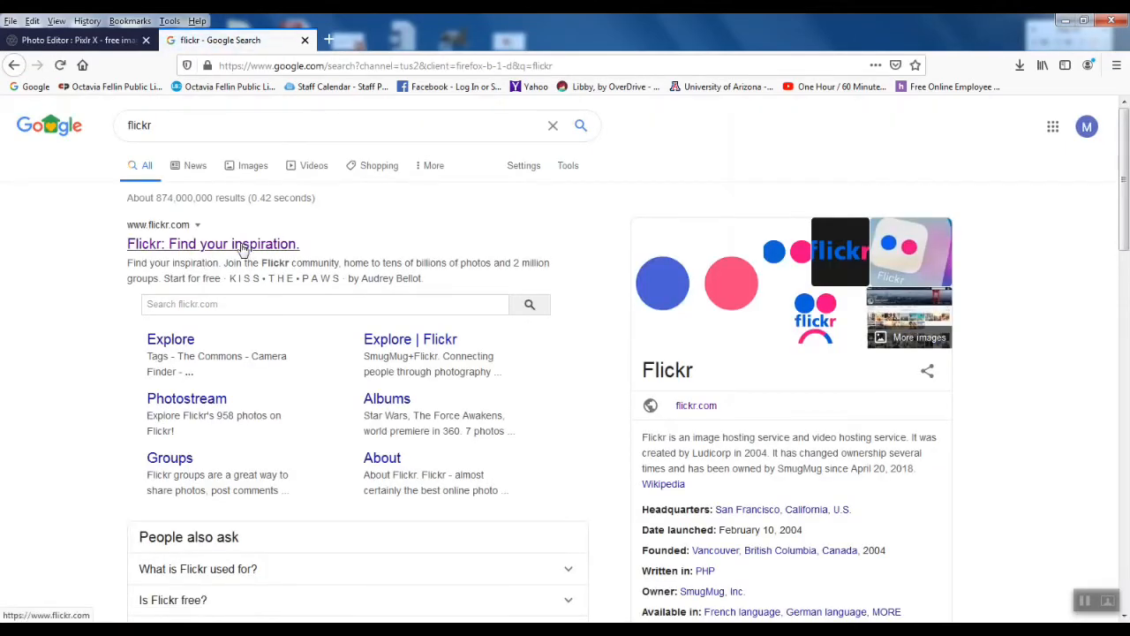
pyautogui.click(240, 246)
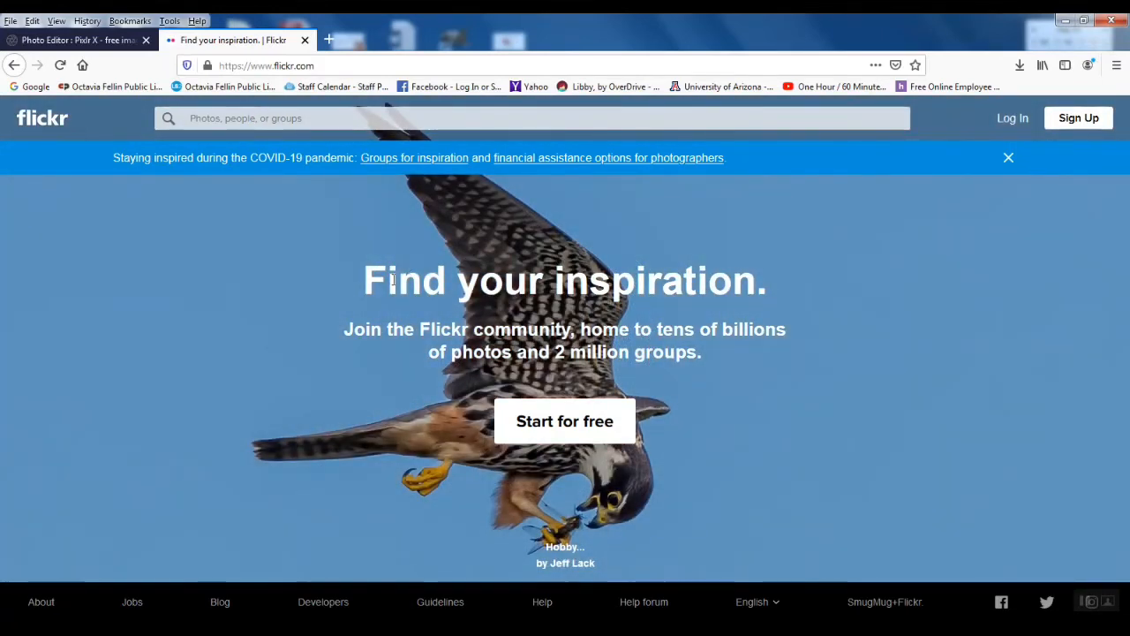
pyautogui.click(305, 40)
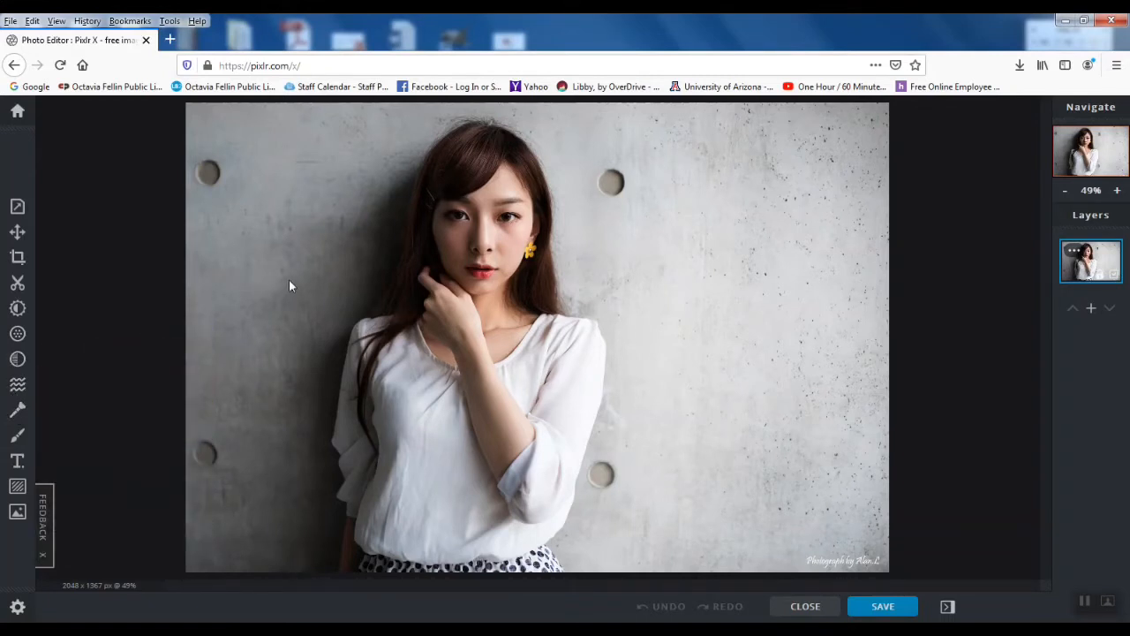
# - Crop the portrait to 1195 x 1348 px, trimming the empty wall on both sides, and view the save options without downloading
pyautogui.click(18, 233)
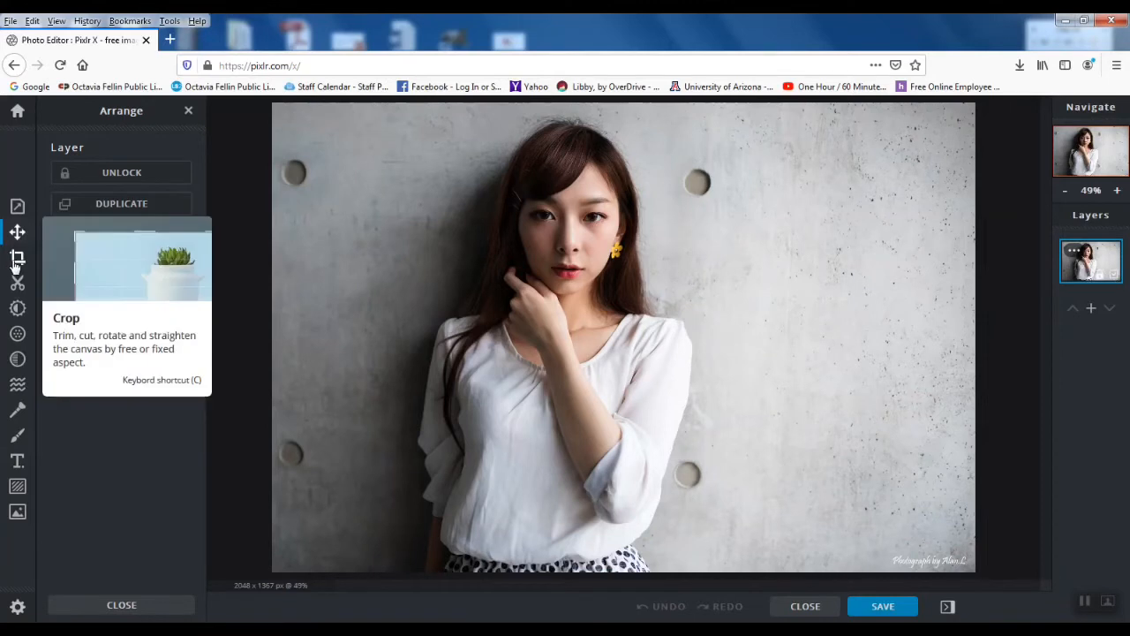
pyautogui.click(17, 261)
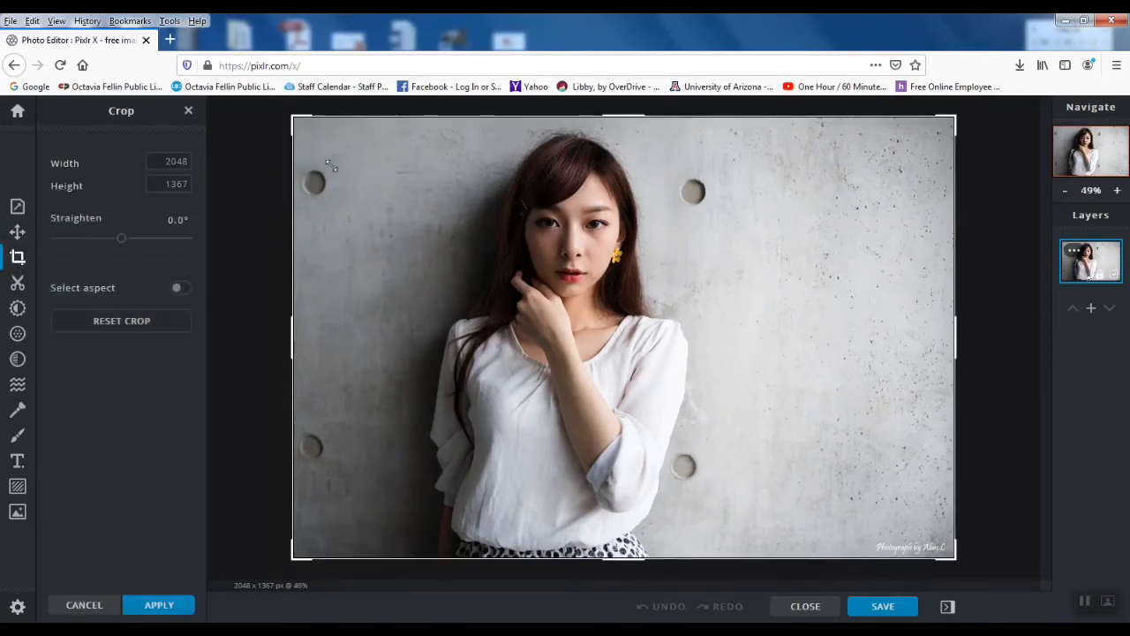
pyautogui.moveTo(297, 116); pyautogui.dragTo(390, 156)
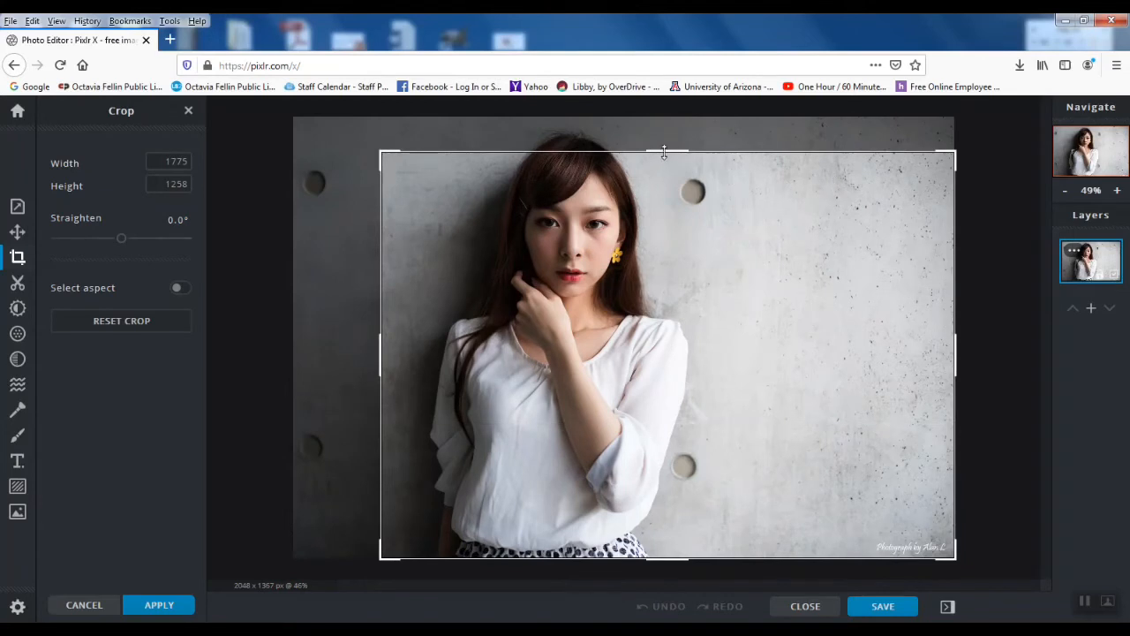
pyautogui.moveTo(664, 152); pyautogui.dragTo(664, 121)
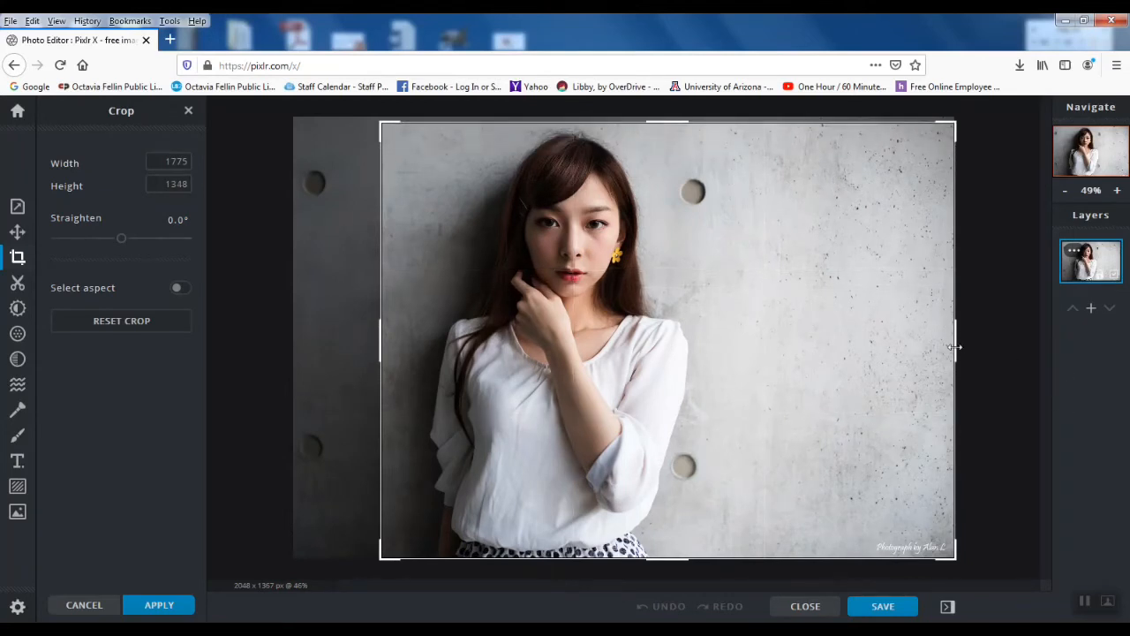
pyautogui.moveTo(954, 347); pyautogui.dragTo(766, 352)
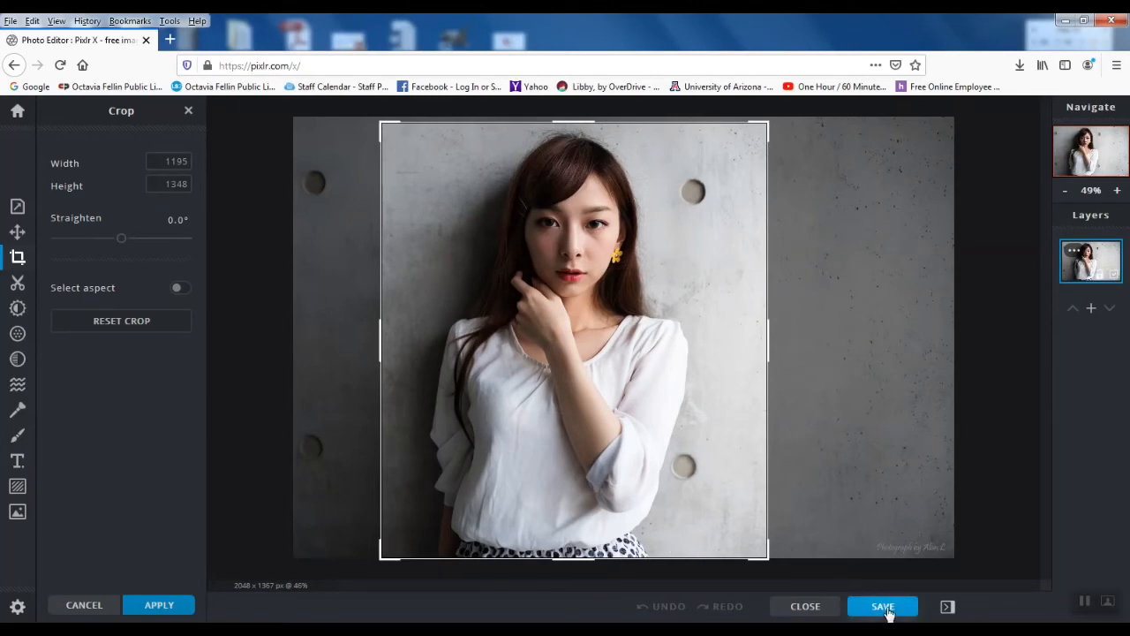
pyautogui.click(884, 606)
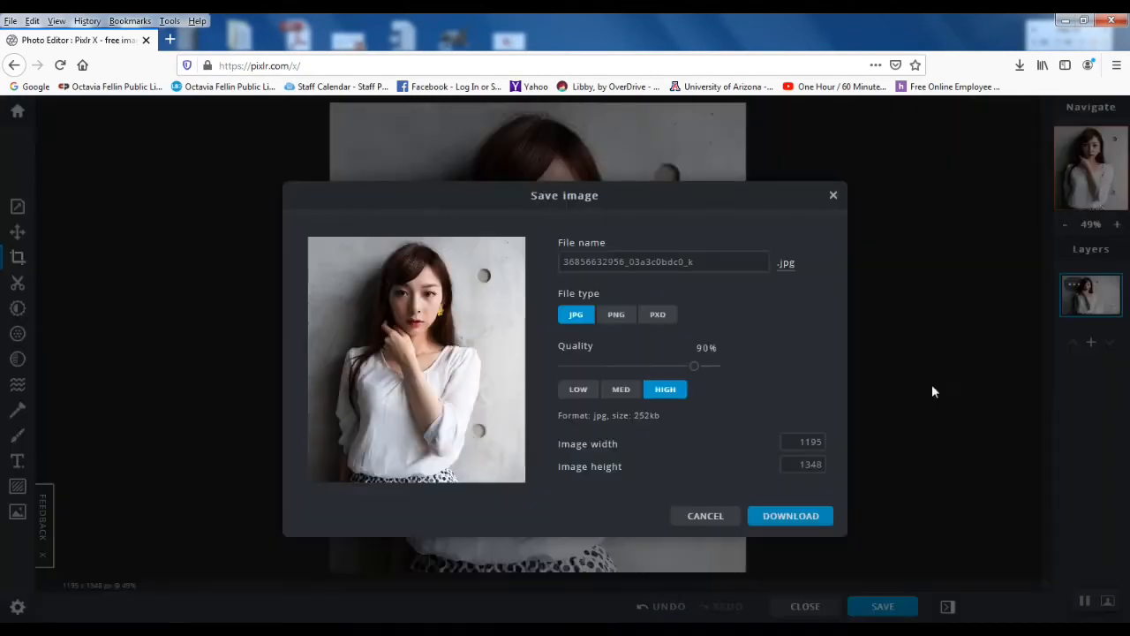
pyautogui.click(697, 516)
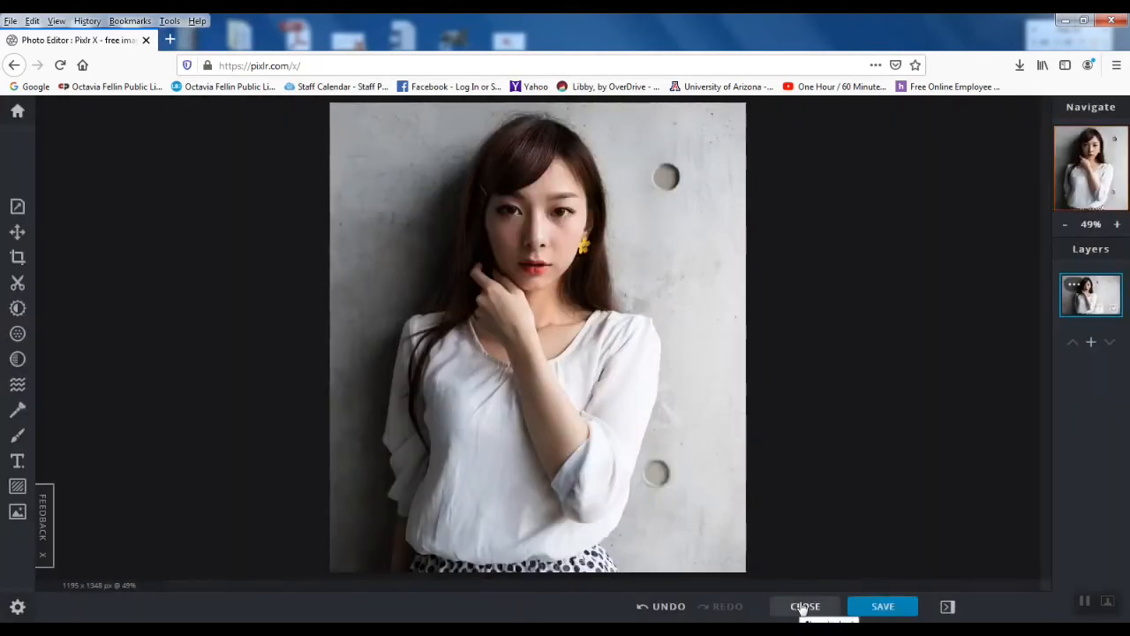
# - Try a rectangular cutout in Keep mode around the woman's head, and reset the cutout
pyautogui.click(18, 282)
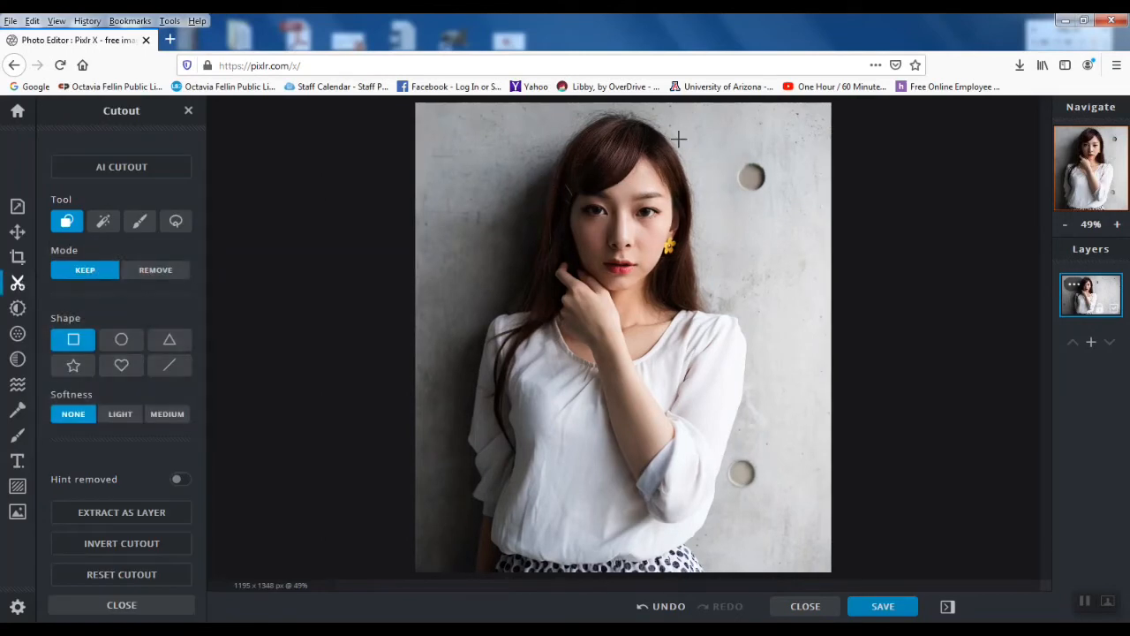
pyautogui.moveTo(699, 250)
pyautogui.mouseDown()
pyautogui.moveTo(706, 299)
pyautogui.moveTo(694, 171)
pyautogui.moveTo(678, 134)
pyautogui.moveTo(638, 109)
pyautogui.moveTo(461, 147)
pyautogui.moveTo(522, 113)
pyautogui.mouseUp()
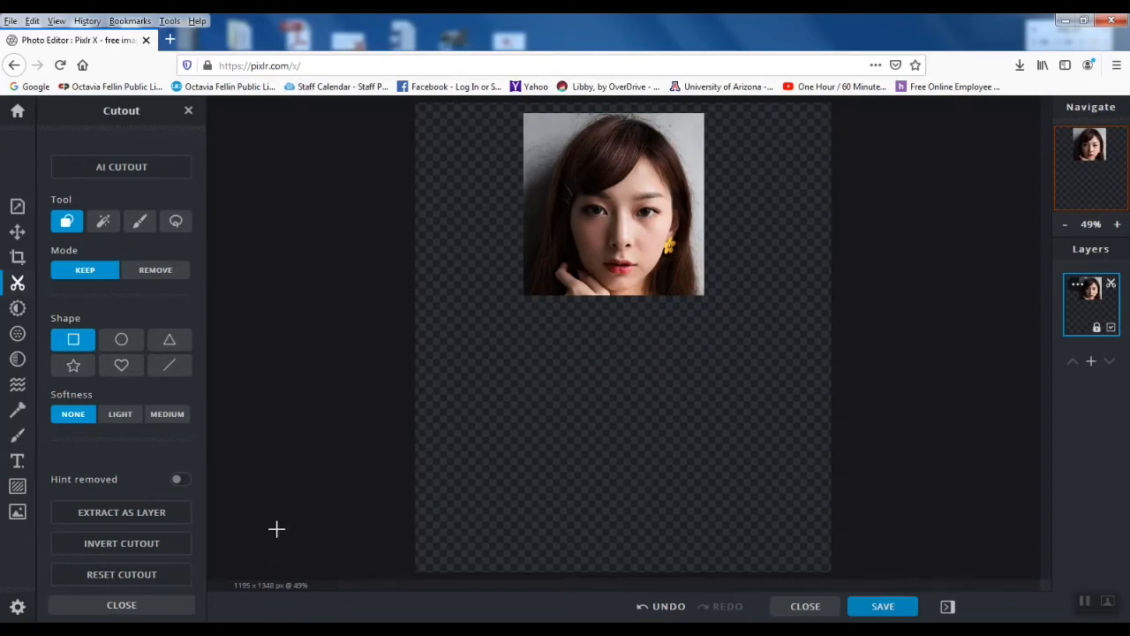
pyautogui.click(121, 574)
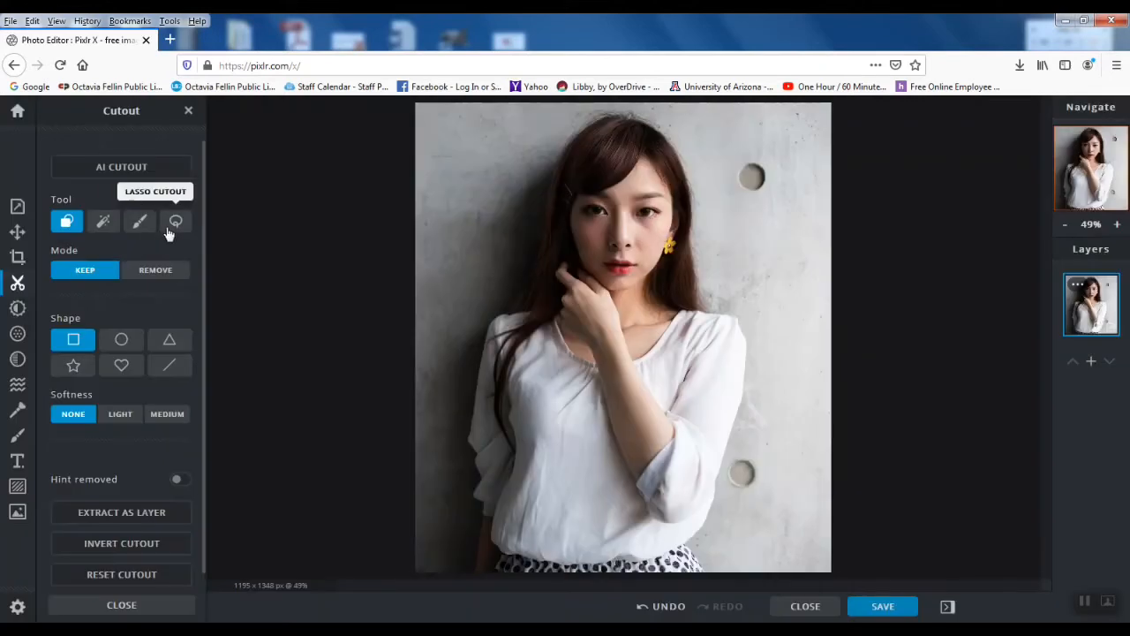
# - Try removing the woman from the background with the lasso cutout in Remove mode, reverting each attempt
pyautogui.click(175, 221)
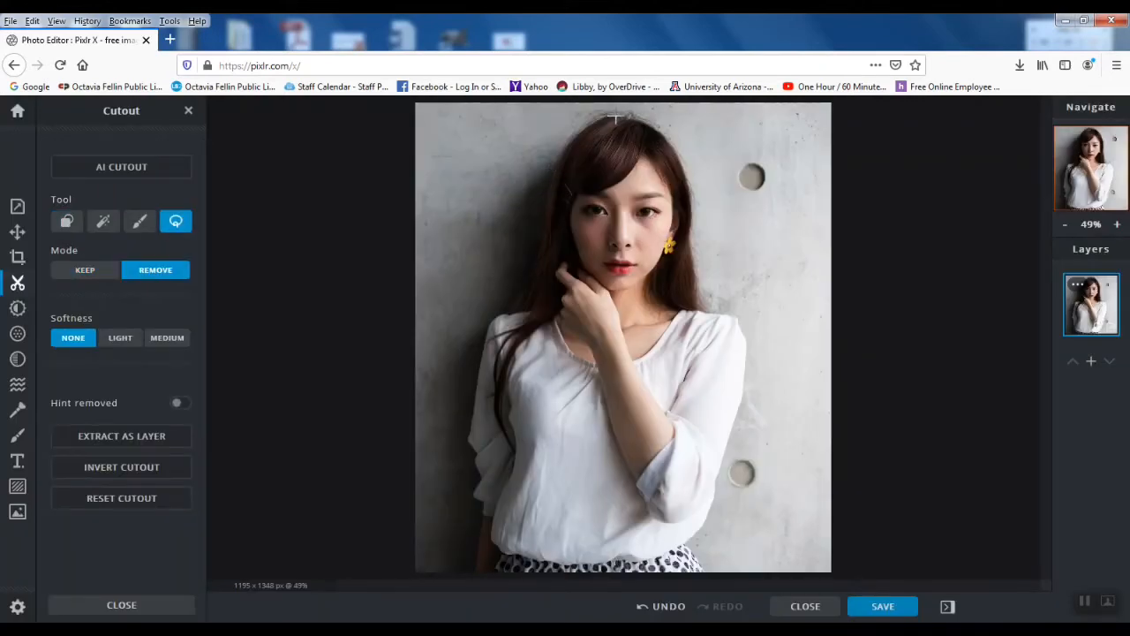
pyautogui.moveTo(622, 115)
pyautogui.mouseDown()
pyautogui.moveTo(555, 154)
pyautogui.moveTo(533, 204)
pyautogui.moveTo(525, 275)
pyautogui.moveTo(479, 348)
pyautogui.moveTo(464, 421)
pyautogui.moveTo(477, 515)
pyautogui.moveTo(468, 578)
pyautogui.mouseUp()
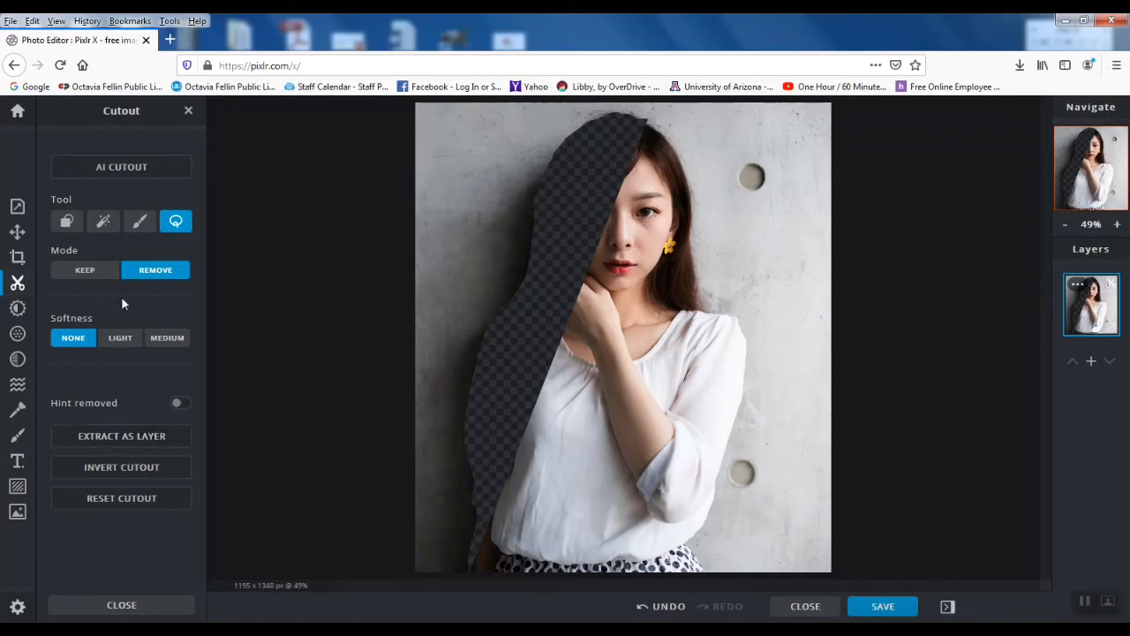
pyautogui.click(146, 499)
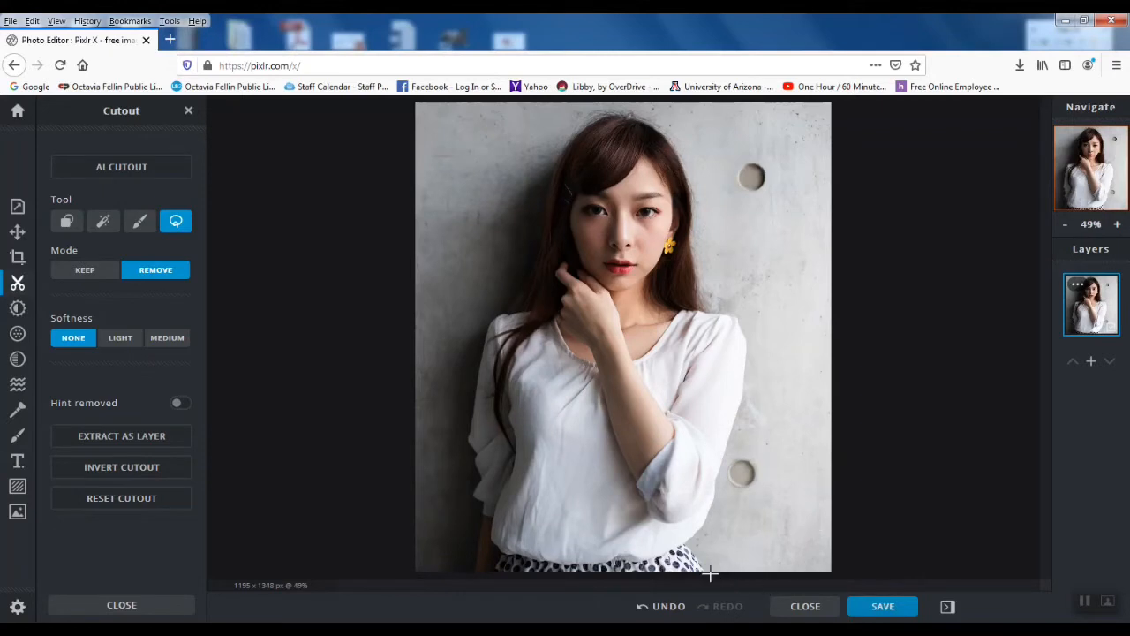
pyautogui.moveTo(707, 572)
pyautogui.mouseDown()
pyautogui.moveTo(690, 549)
pyautogui.moveTo(721, 507)
pyautogui.moveTo(752, 415)
pyautogui.moveTo(754, 335)
pyautogui.moveTo(739, 303)
pyautogui.moveTo(709, 285)
pyautogui.moveTo(690, 140)
pyautogui.moveTo(641, 112)
pyautogui.moveTo(577, 132)
pyautogui.moveTo(540, 173)
pyautogui.moveTo(527, 264)
pyautogui.moveTo(482, 326)
pyautogui.moveTo(468, 371)
pyautogui.moveTo(463, 576)
pyautogui.mouseUp()
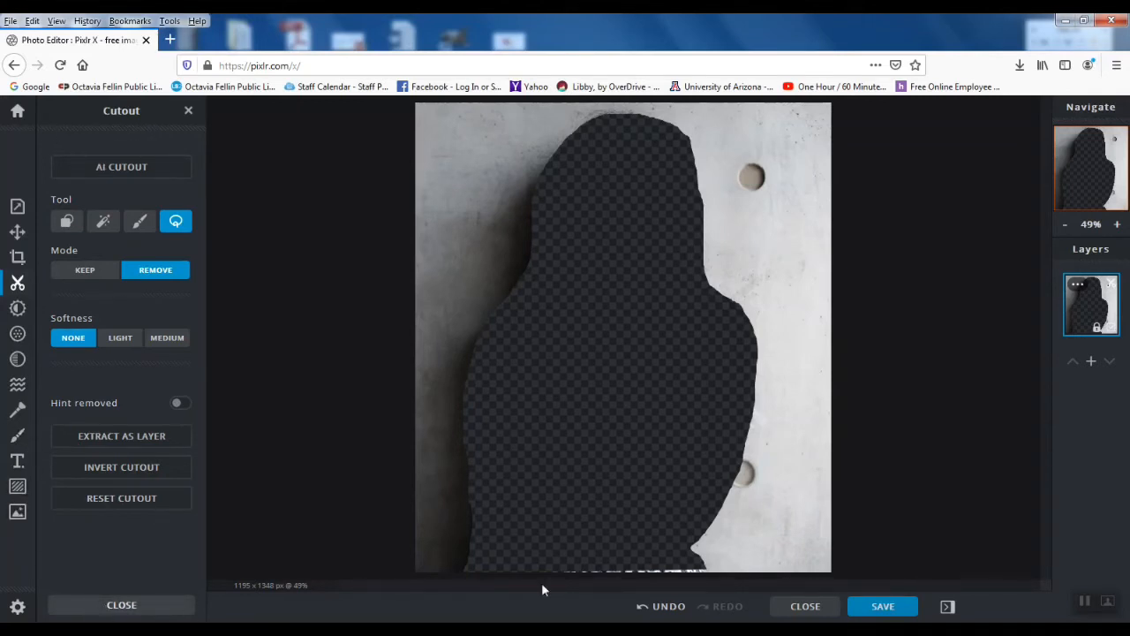
pyautogui.click(664, 608)
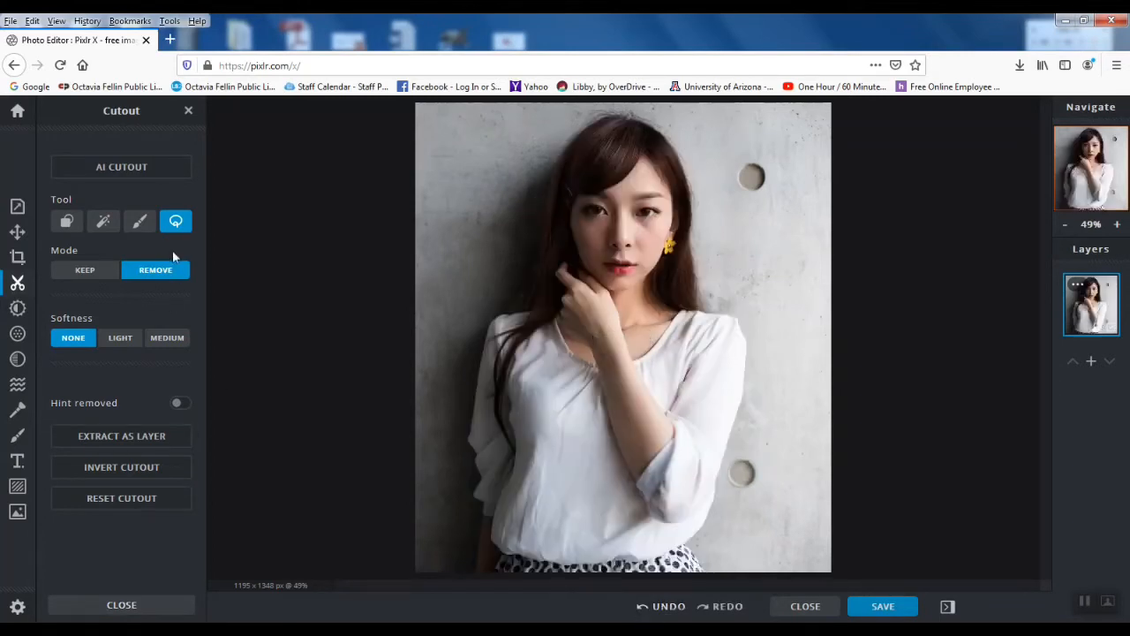
# - Apply Auto Fix to the portrait and look through the Color and Light adjustments
pyautogui.click(17, 309)
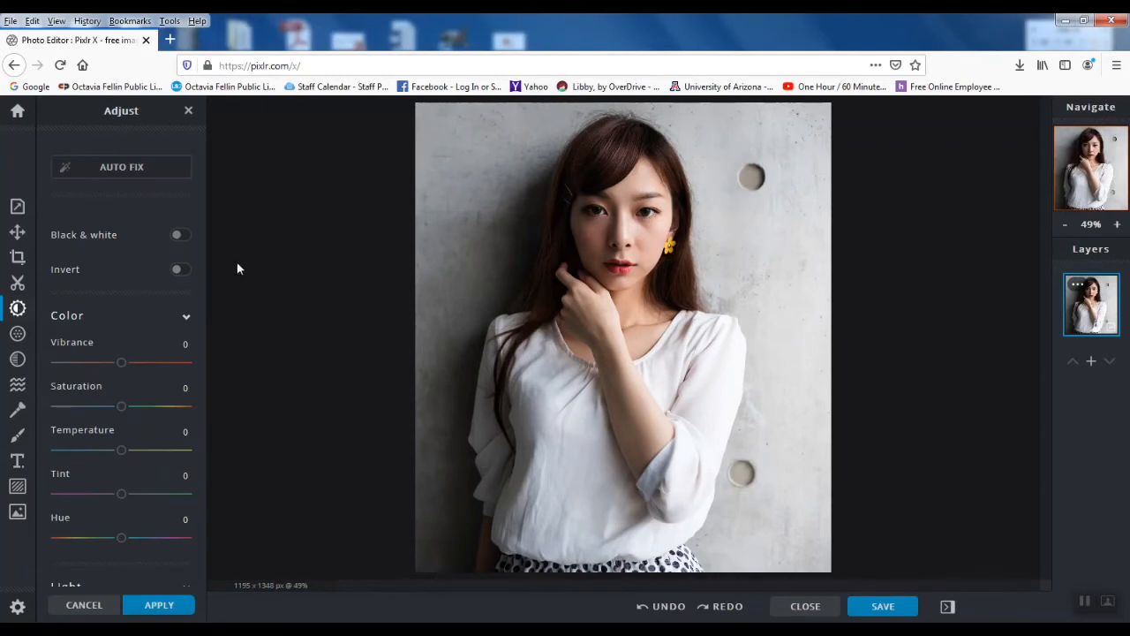
pyautogui.click(131, 168)
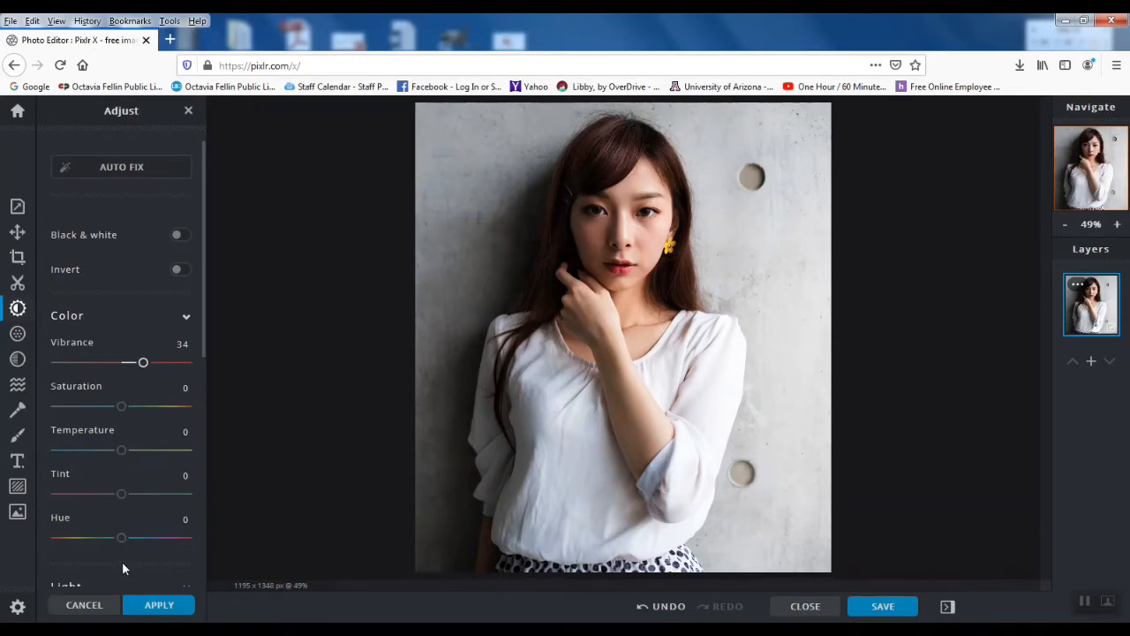
pyautogui.scroll(-2, 122, 556)
pyautogui.scroll(-2, 93, 442)
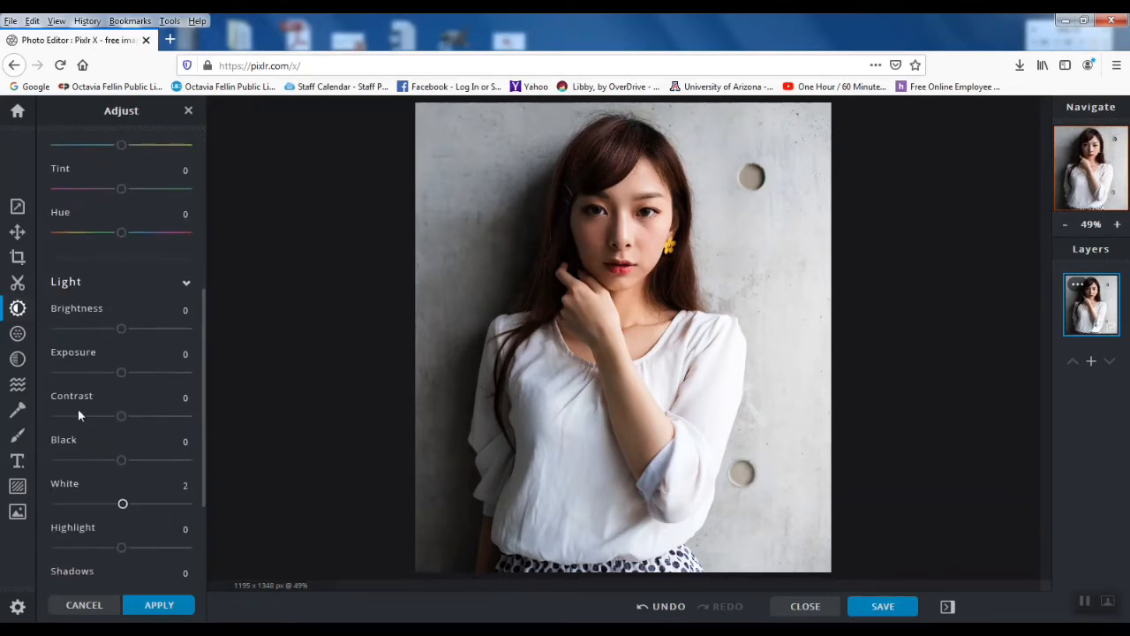
pyautogui.scroll(-3, 78, 408)
pyautogui.scroll(-1, 77, 408)
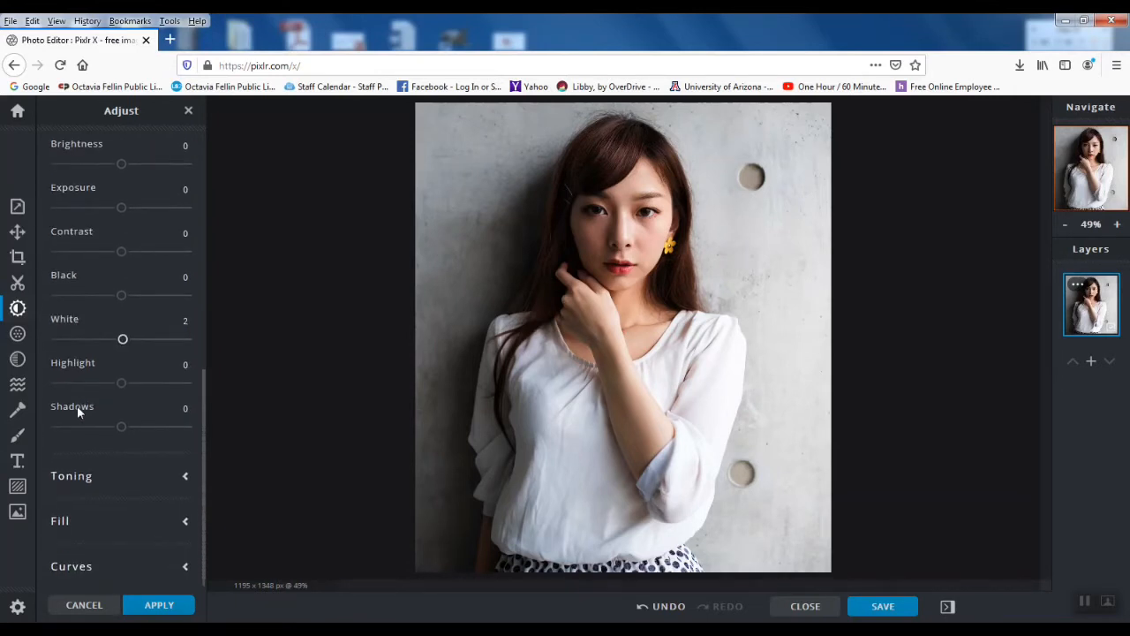
pyautogui.scroll(5, 76, 405)
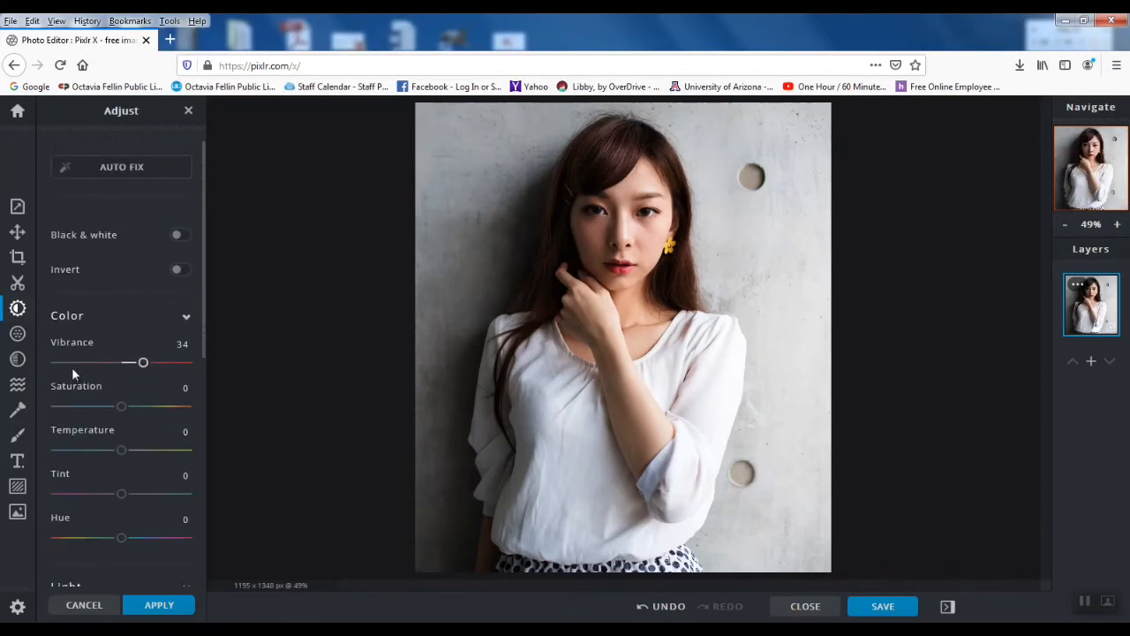
# - Try the Glamour, Pixelate and Blur filters on the portrait, returning each one to 0
pyautogui.click(19, 335)
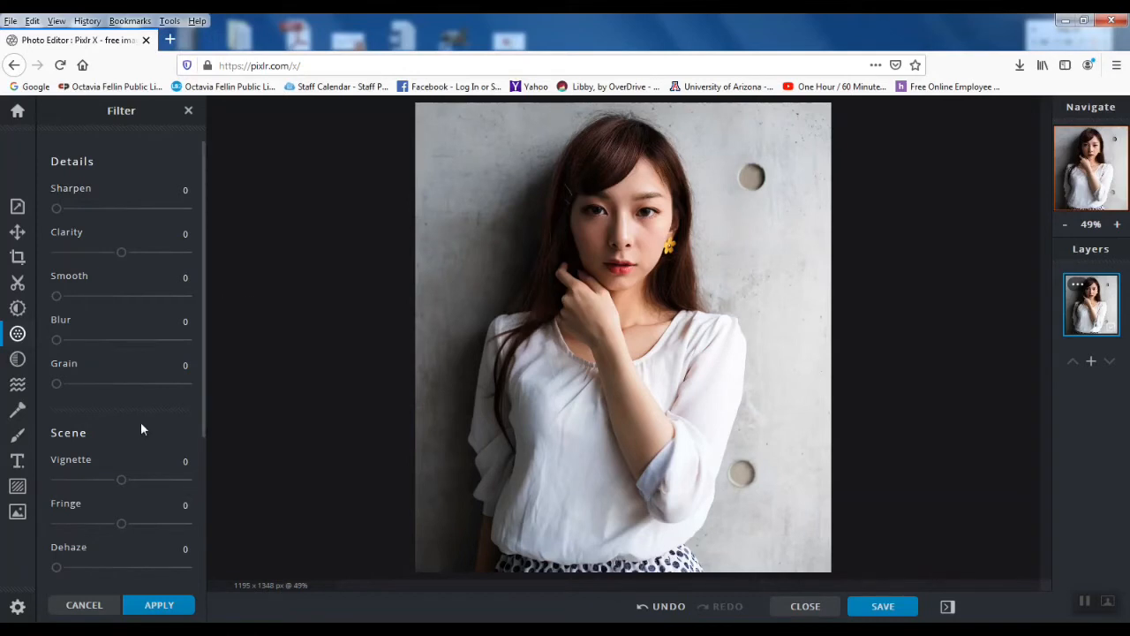
pyautogui.scroll(-1, 142, 429)
pyautogui.scroll(-2, 140, 429)
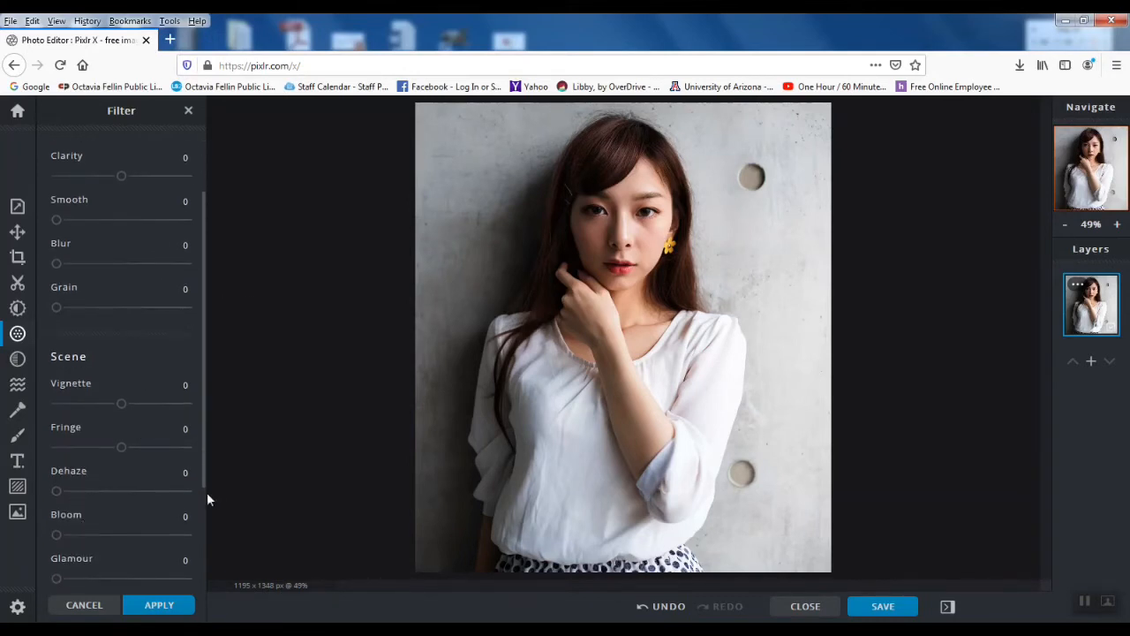
pyautogui.scroll(-2, 123, 484)
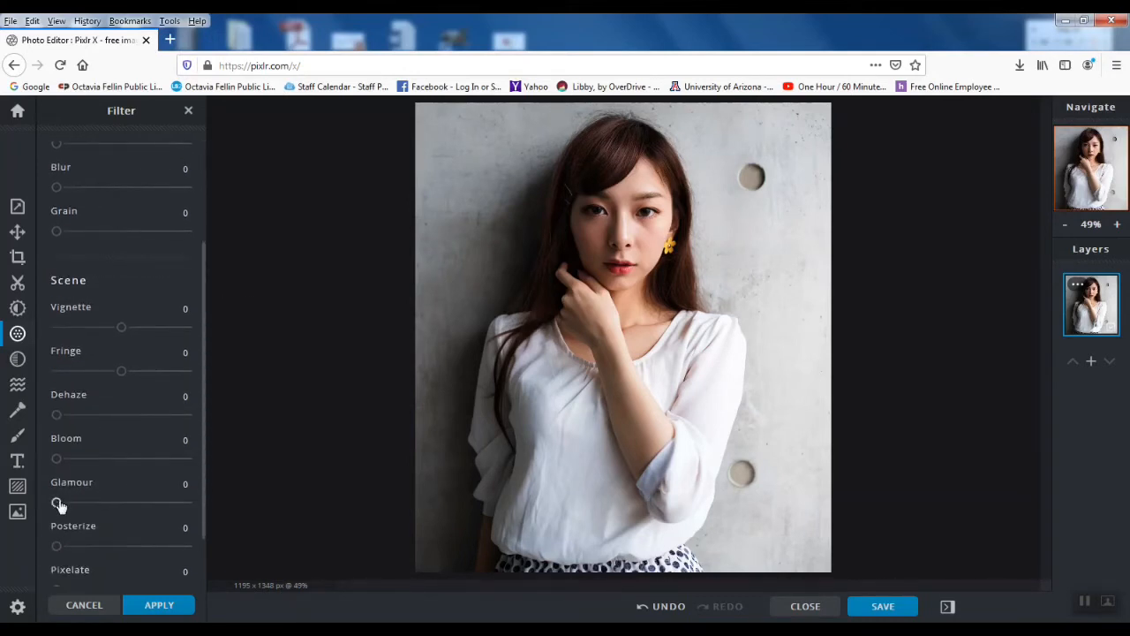
pyautogui.moveTo(56, 501)
pyautogui.mouseDown()
pyautogui.moveTo(155, 504)
pyautogui.moveTo(55, 501)
pyautogui.mouseUp()
pyautogui.scroll(-1, 114, 500)
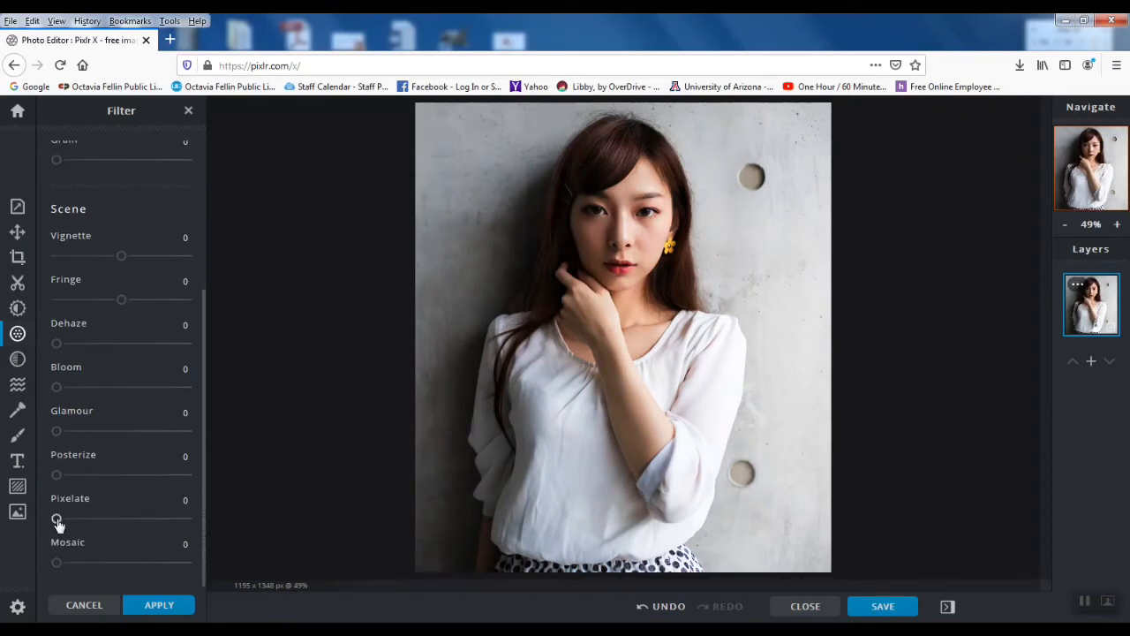
pyautogui.moveTo(57, 519); pyautogui.dragTo(33, 518)
pyautogui.scroll(5, 100, 546)
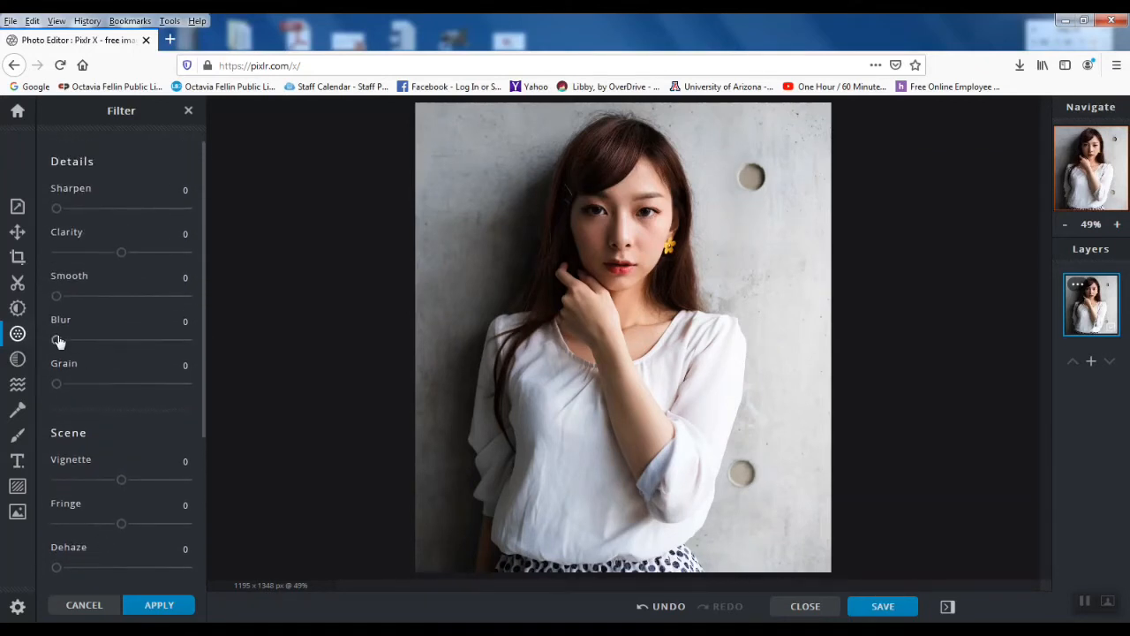
pyautogui.moveTo(59, 343)
pyautogui.mouseDown()
pyautogui.moveTo(139, 353)
pyautogui.moveTo(94, 340)
pyautogui.moveTo(49, 346)
pyautogui.mouseUp()
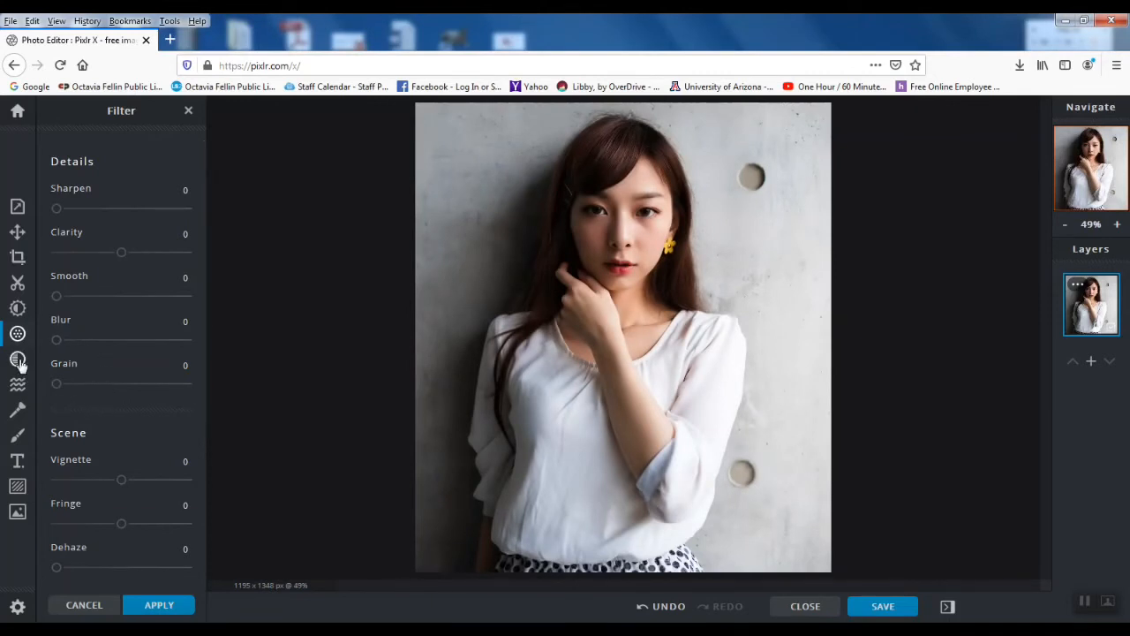
# - Try the Agnes and Gordon effects from the Too-Old set on the portrait, and cancel them
pyautogui.click(18, 360)
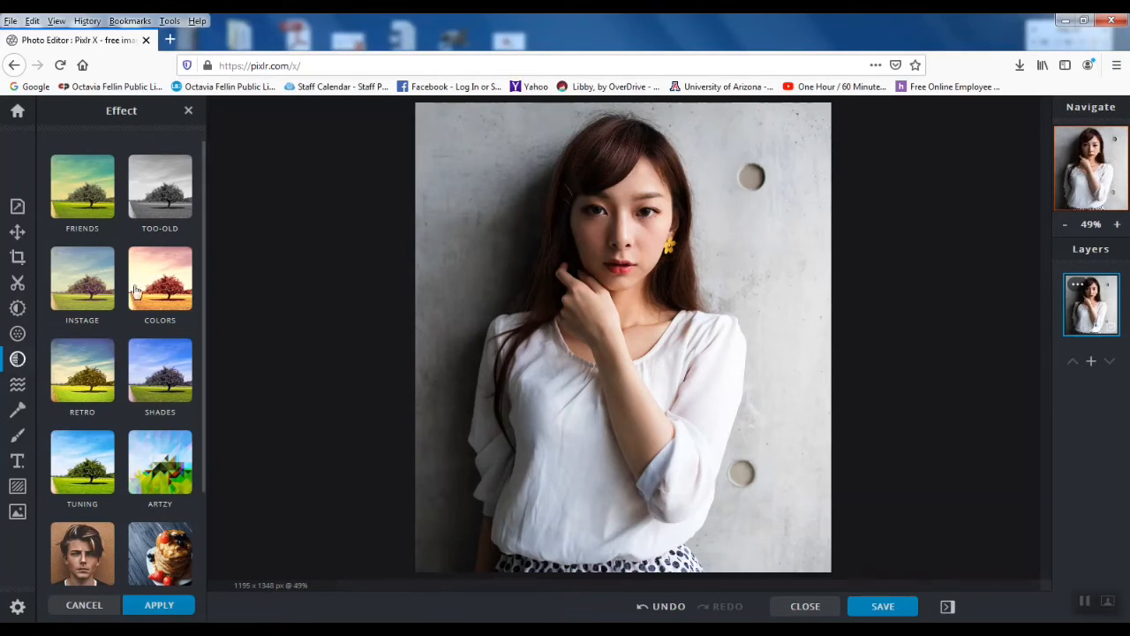
pyautogui.click(171, 203)
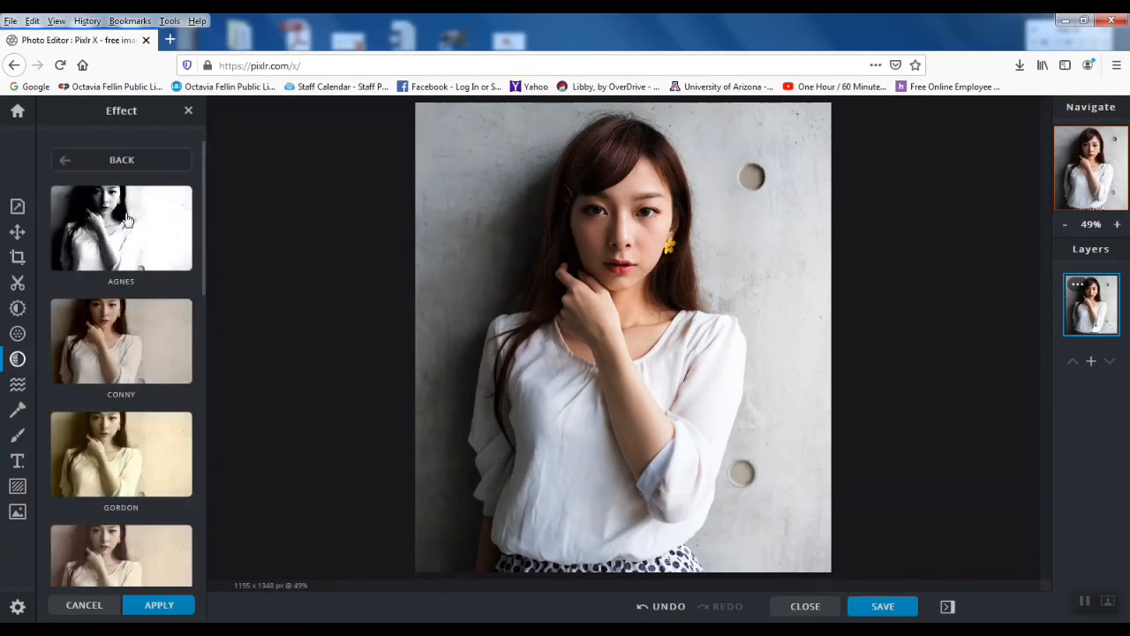
pyautogui.click(105, 232)
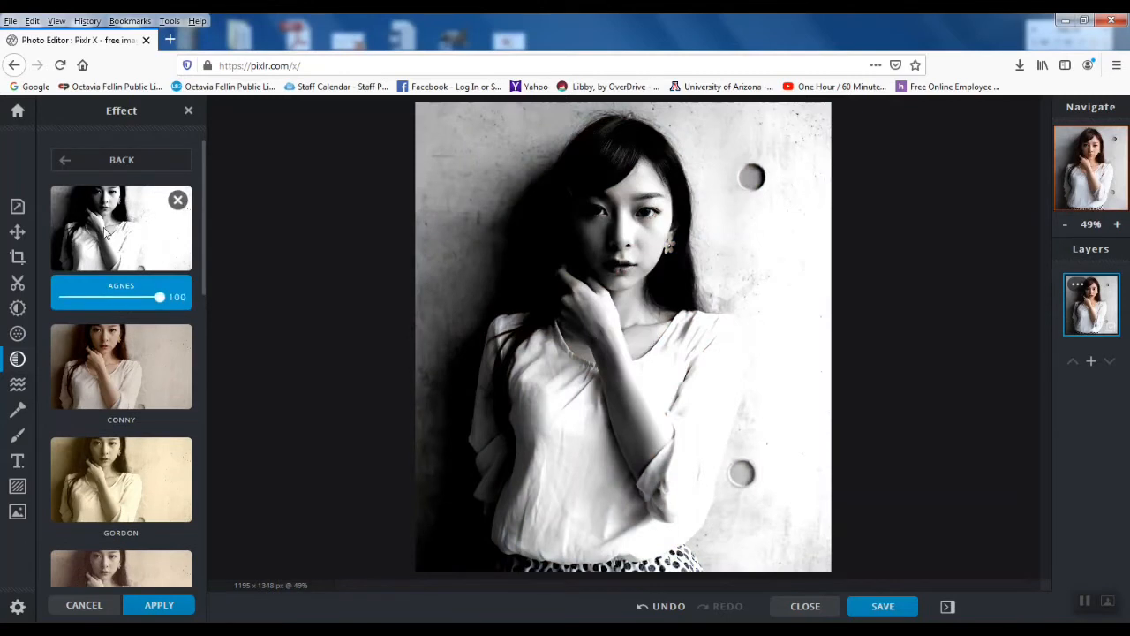
pyautogui.click(96, 461)
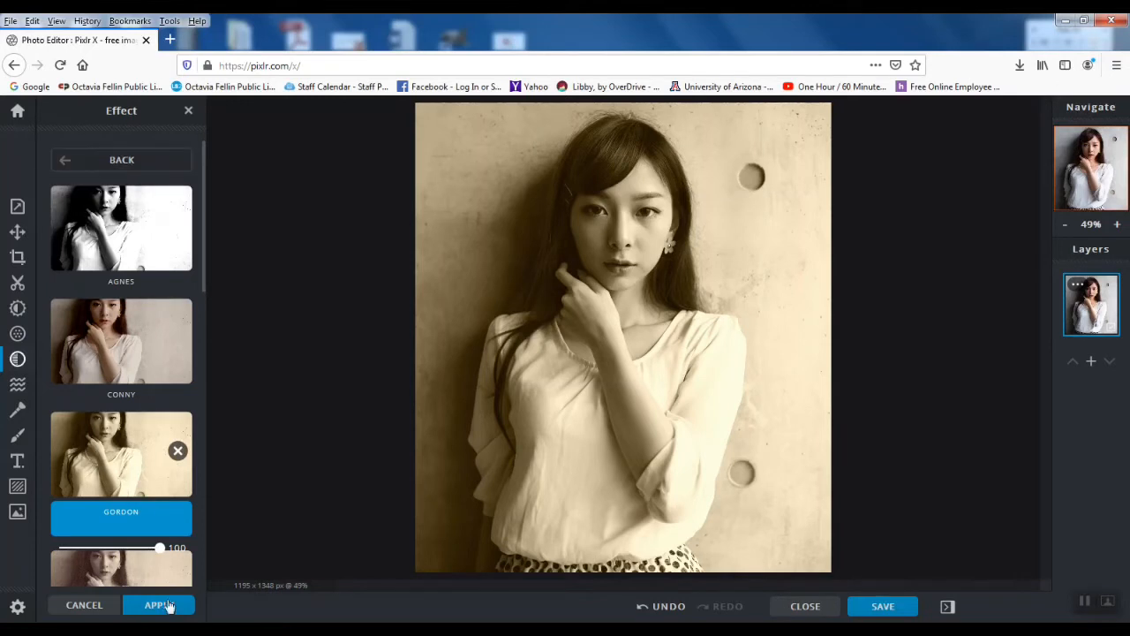
pyautogui.click(77, 606)
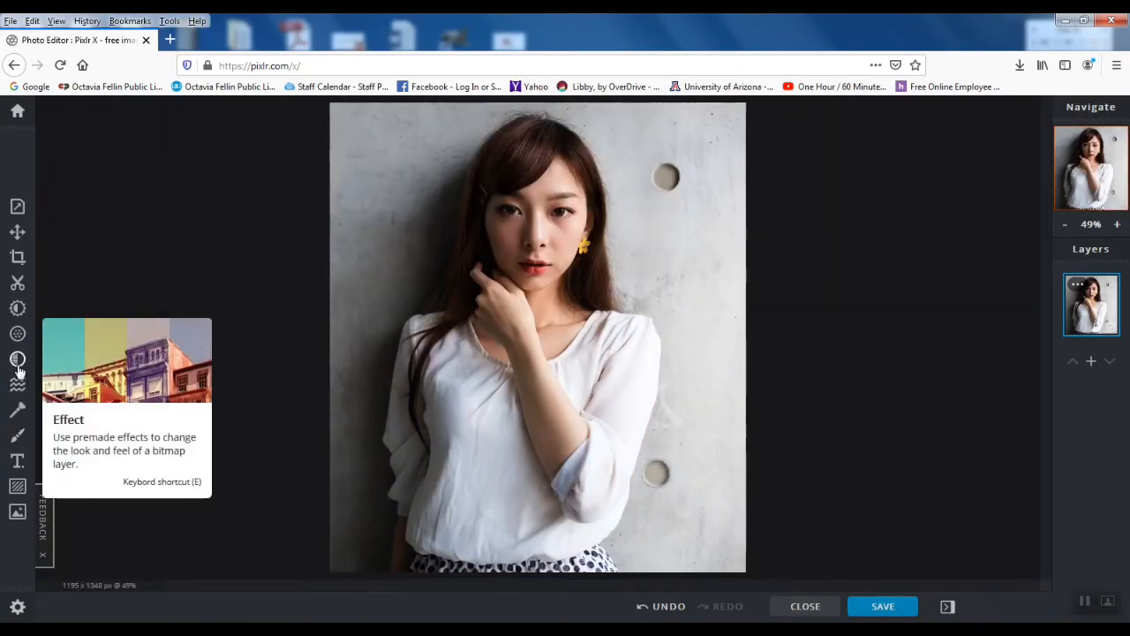
# - Try the Deep, Film and Sunny effects from the Portrait set on the photo, and cancel them
pyautogui.click(18, 362)
pyautogui.scroll(-2, 117, 368)
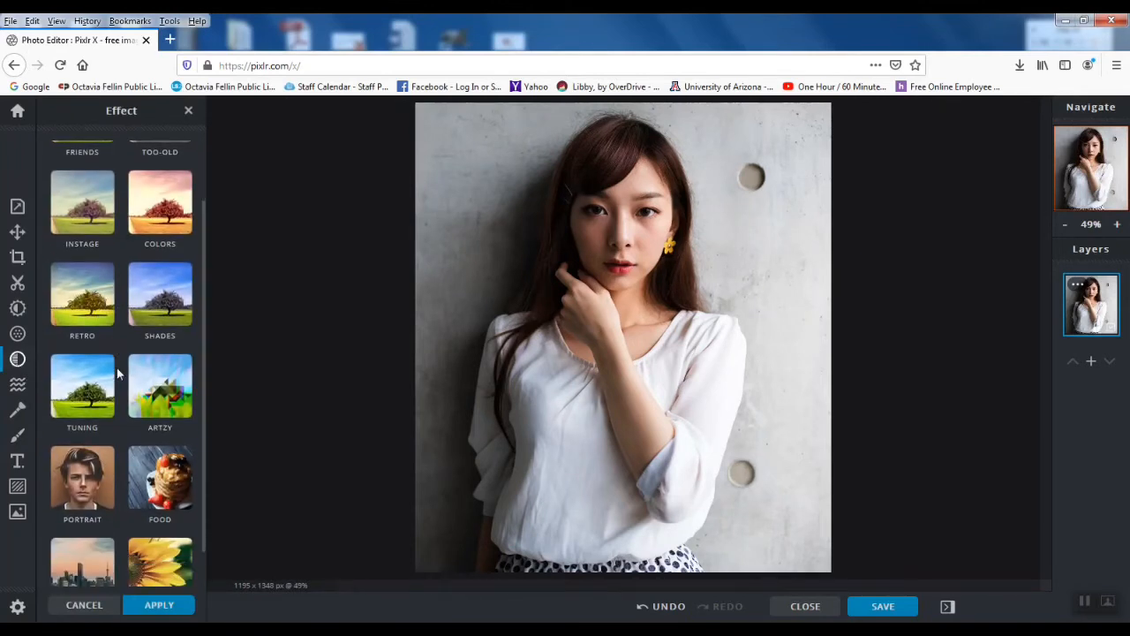
pyautogui.click(85, 481)
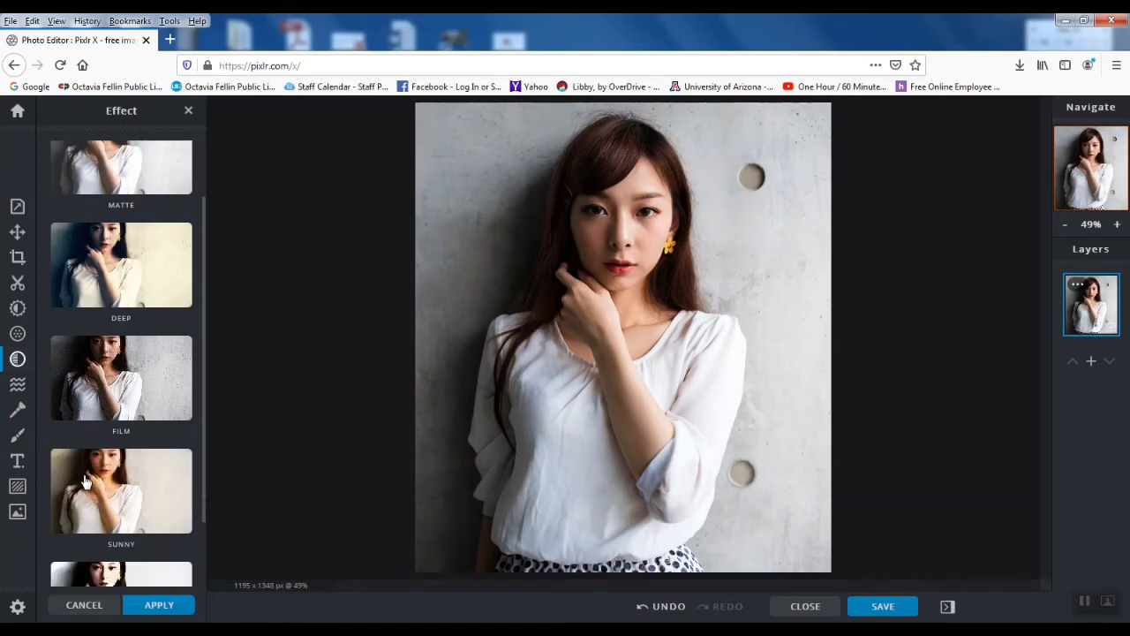
pyautogui.click(129, 277)
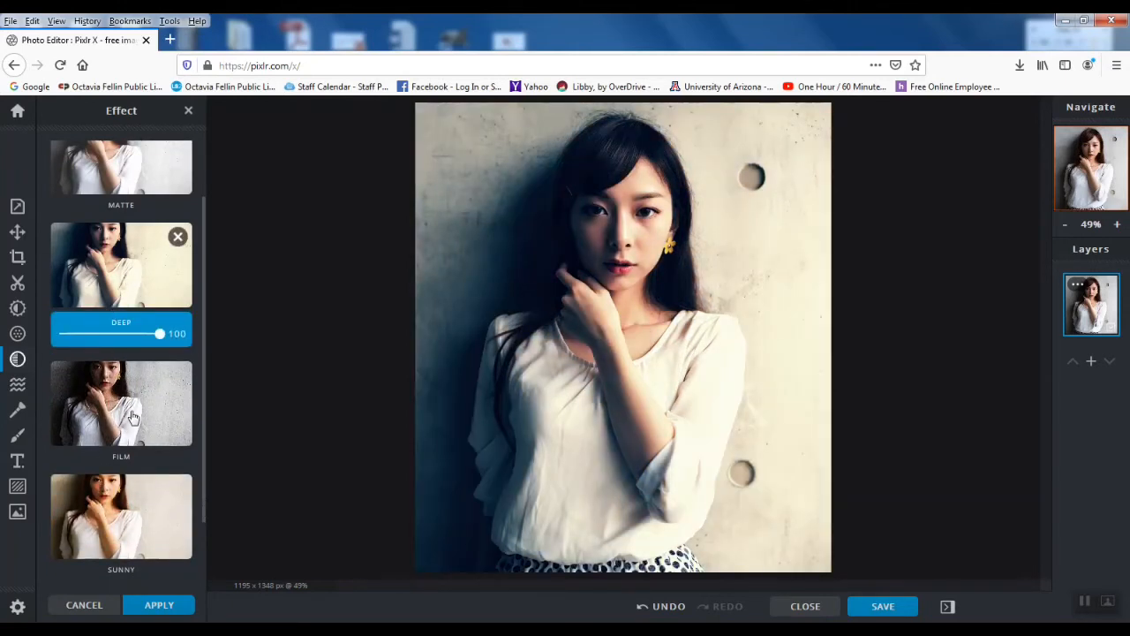
pyautogui.click(131, 415)
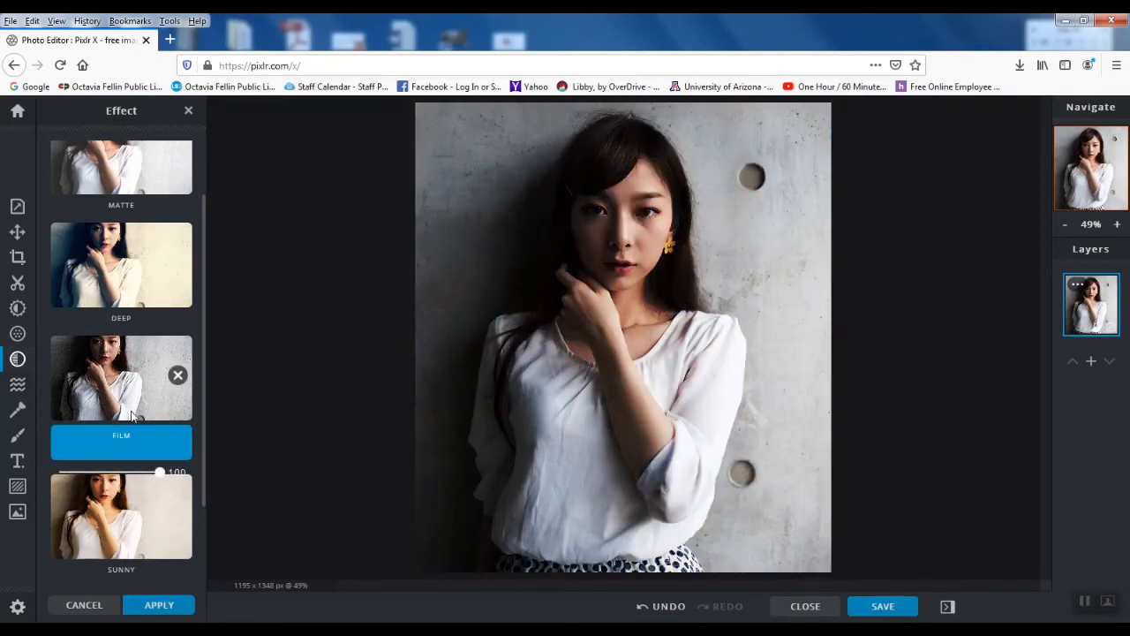
pyautogui.click(131, 517)
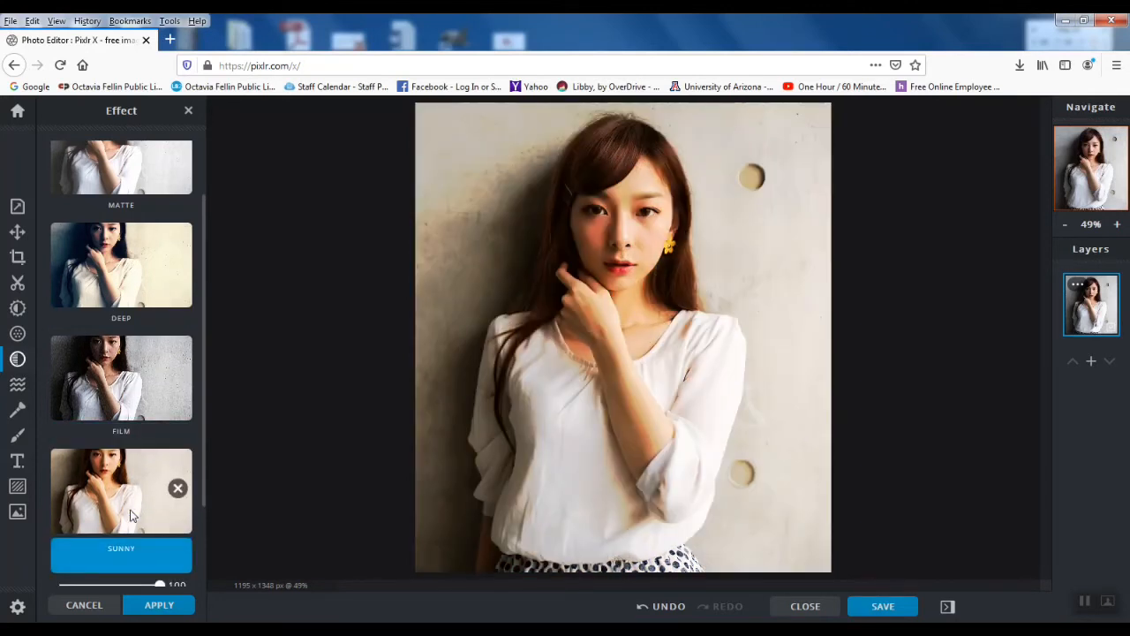
pyautogui.click(85, 605)
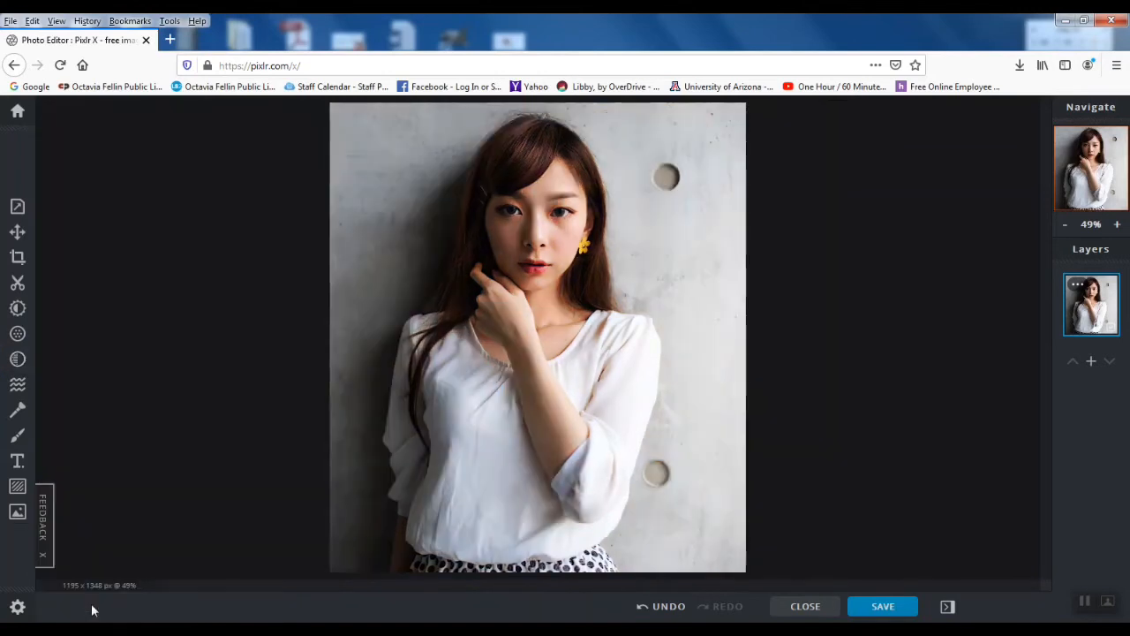
# - Try the JustBlues effect from the Colors set on the portrait, and cancel it
pyautogui.click(17, 360)
pyautogui.scroll(-2, 133, 437)
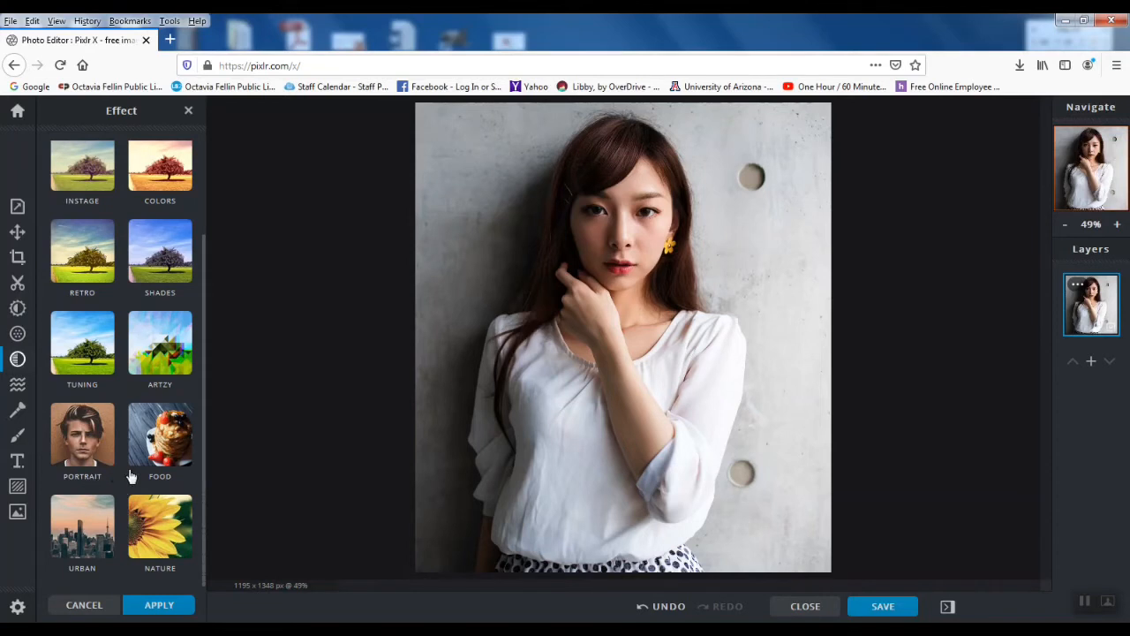
pyautogui.scroll(2, 154, 472)
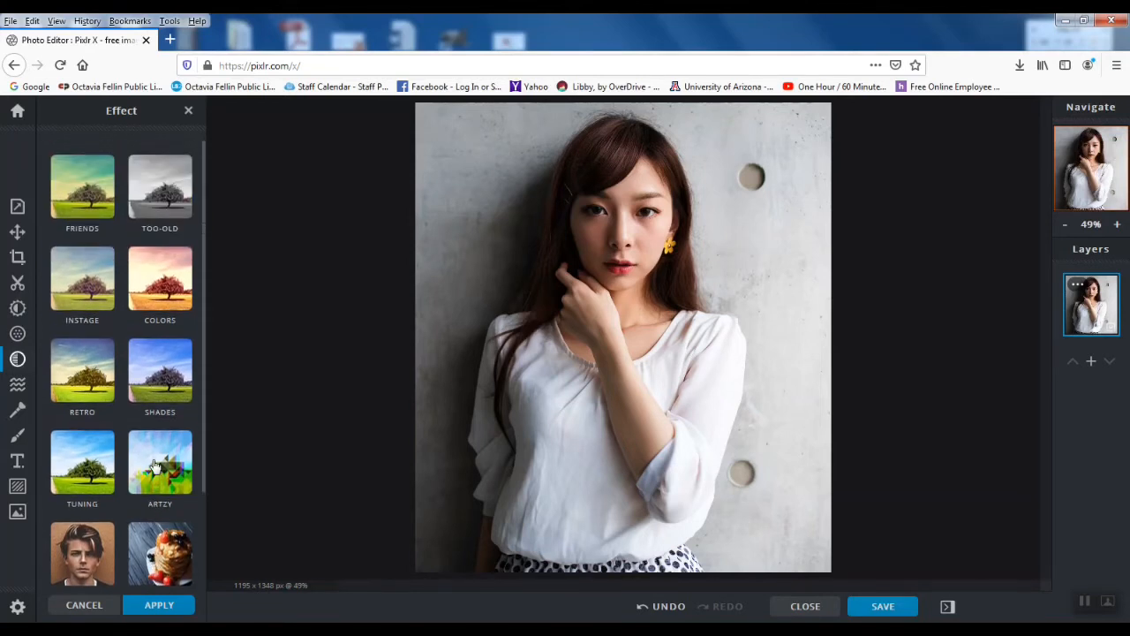
pyautogui.click(155, 298)
pyautogui.scroll(-3, 161, 398)
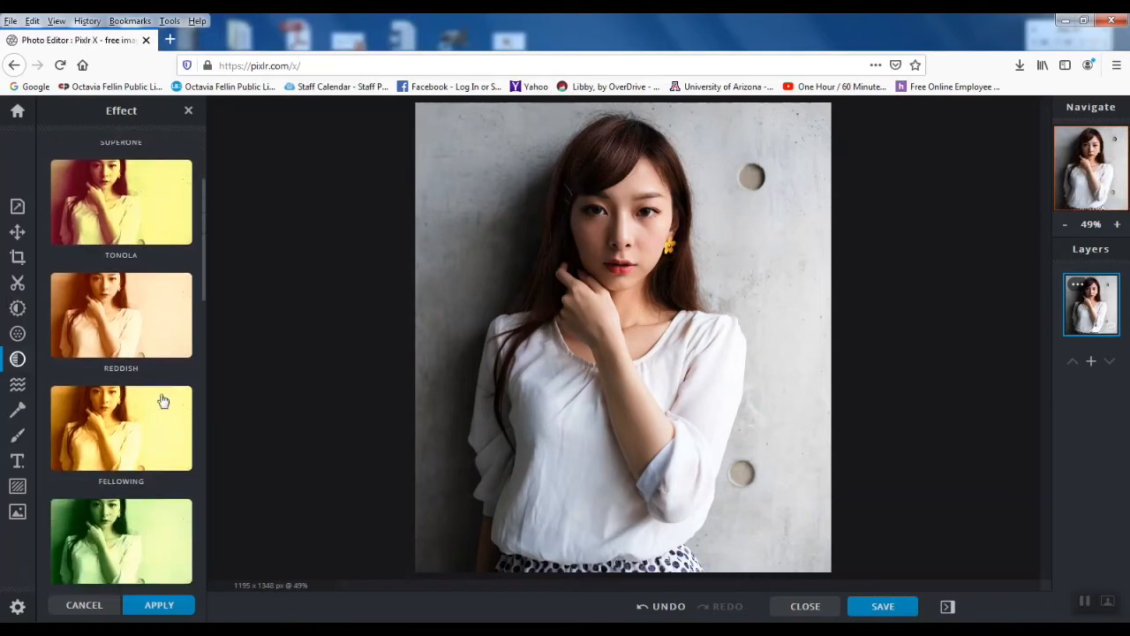
pyautogui.scroll(-4, 126, 525)
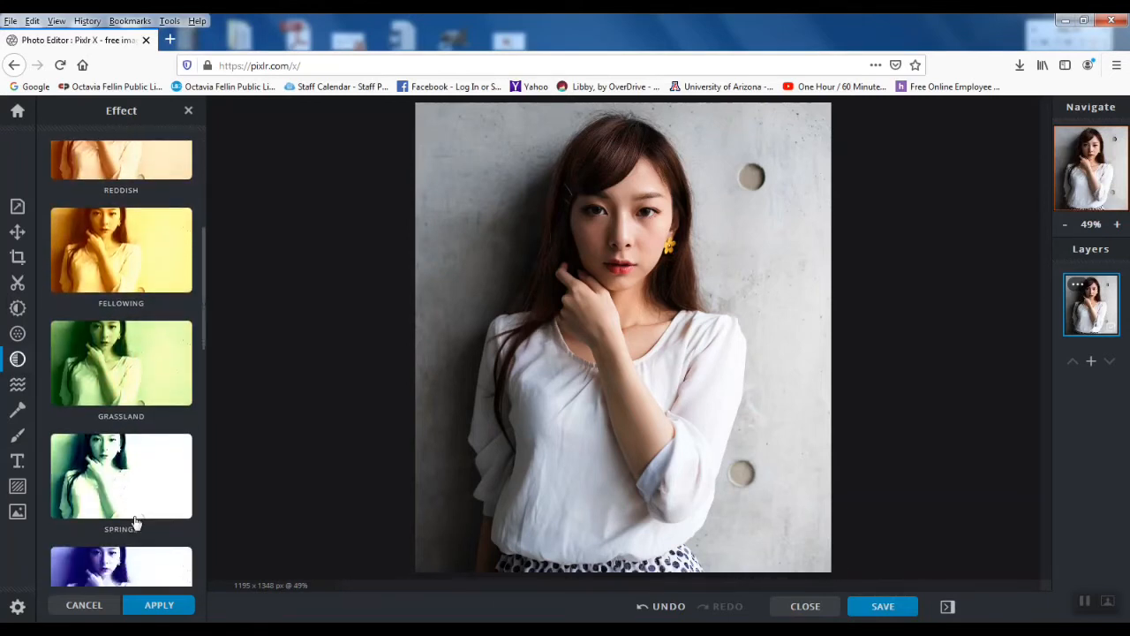
pyautogui.click(123, 451)
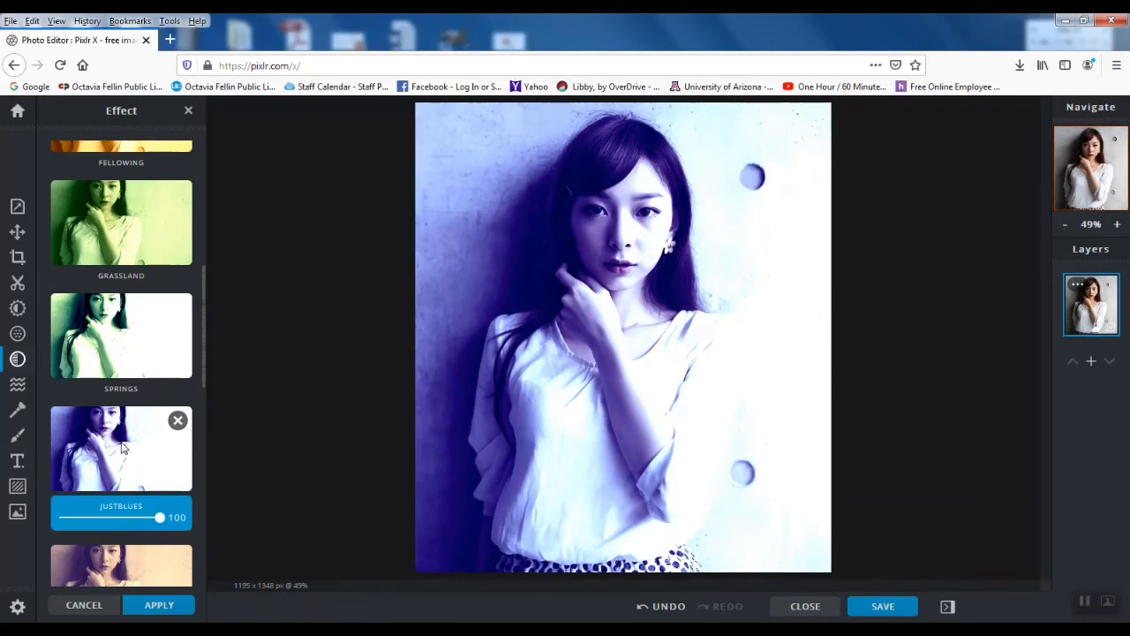
pyautogui.click(84, 604)
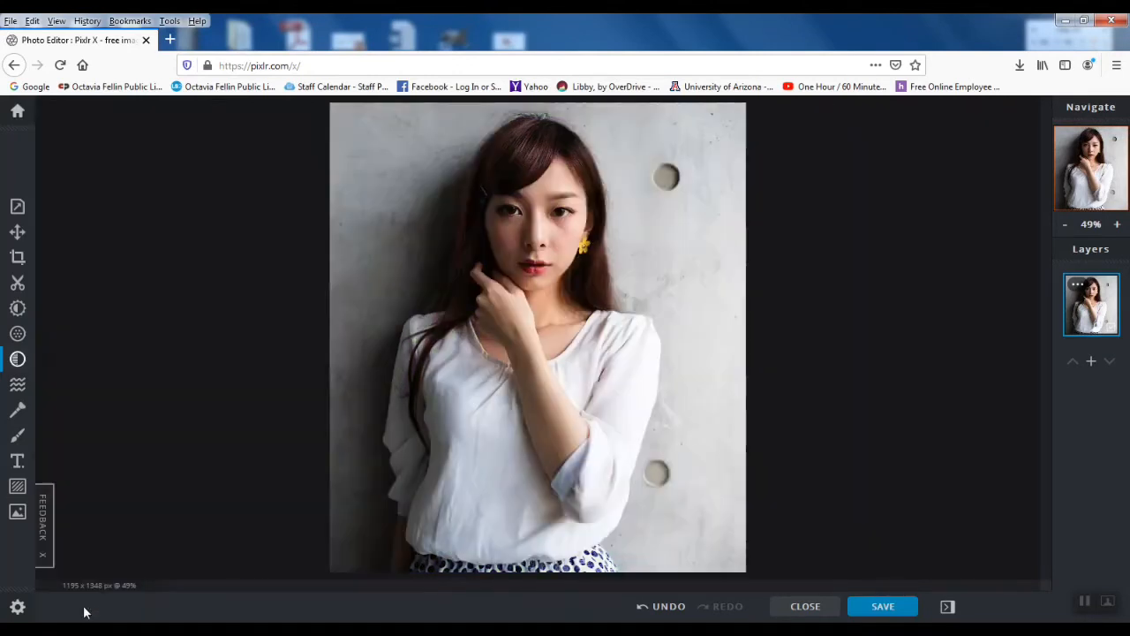
# - Look through the options of the Liquify, Retouch and Draw tools
pyautogui.click(18, 385)
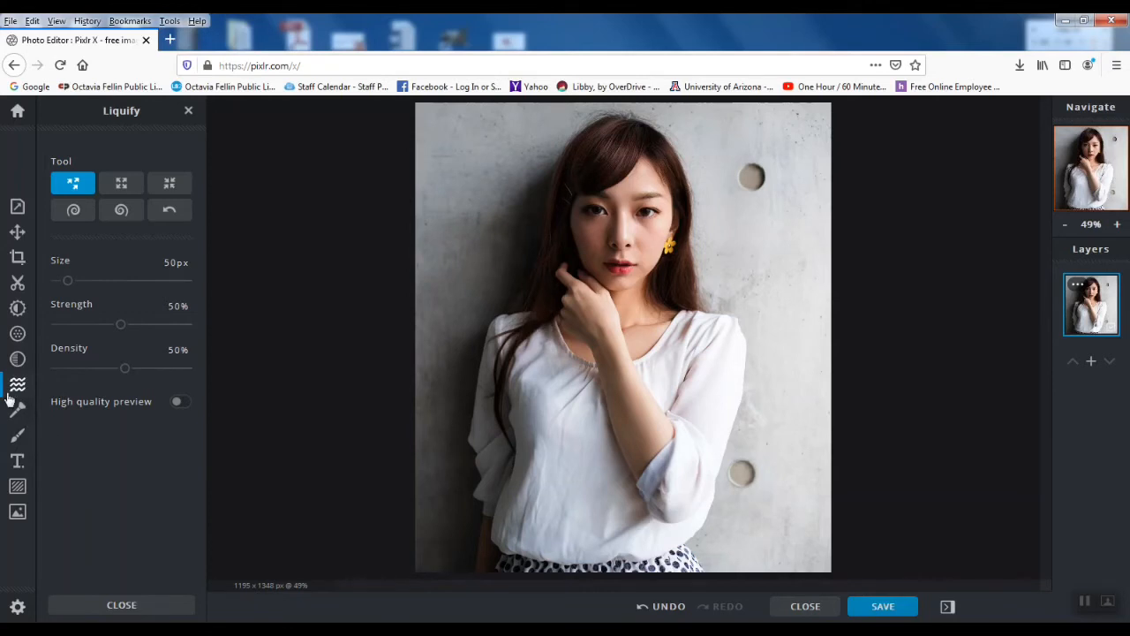
pyautogui.click(19, 411)
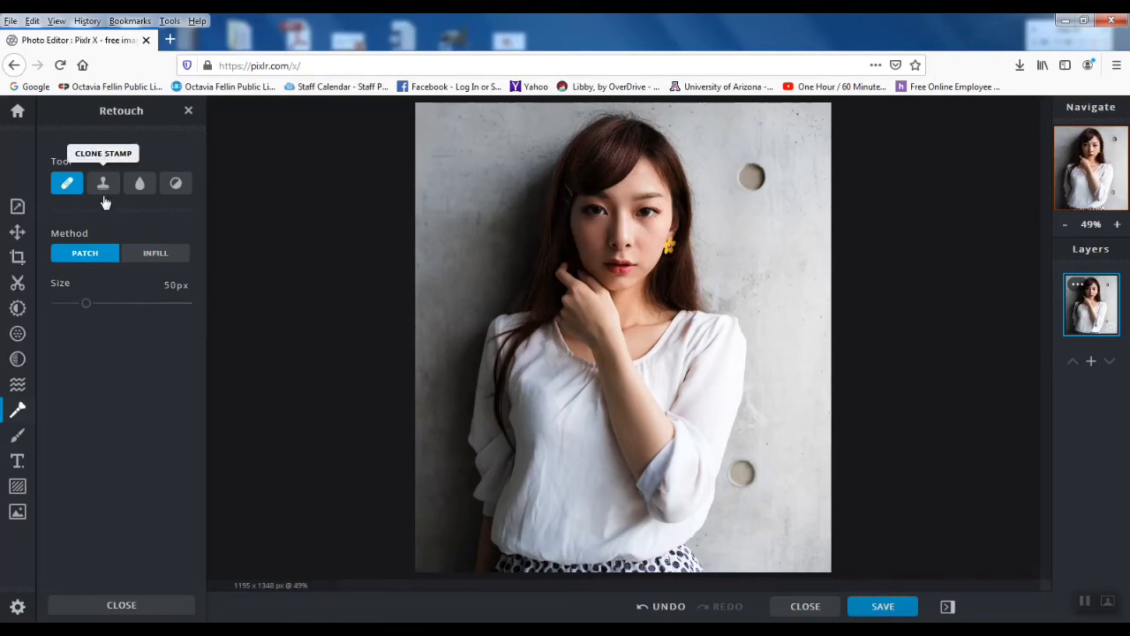
pyautogui.click(17, 434)
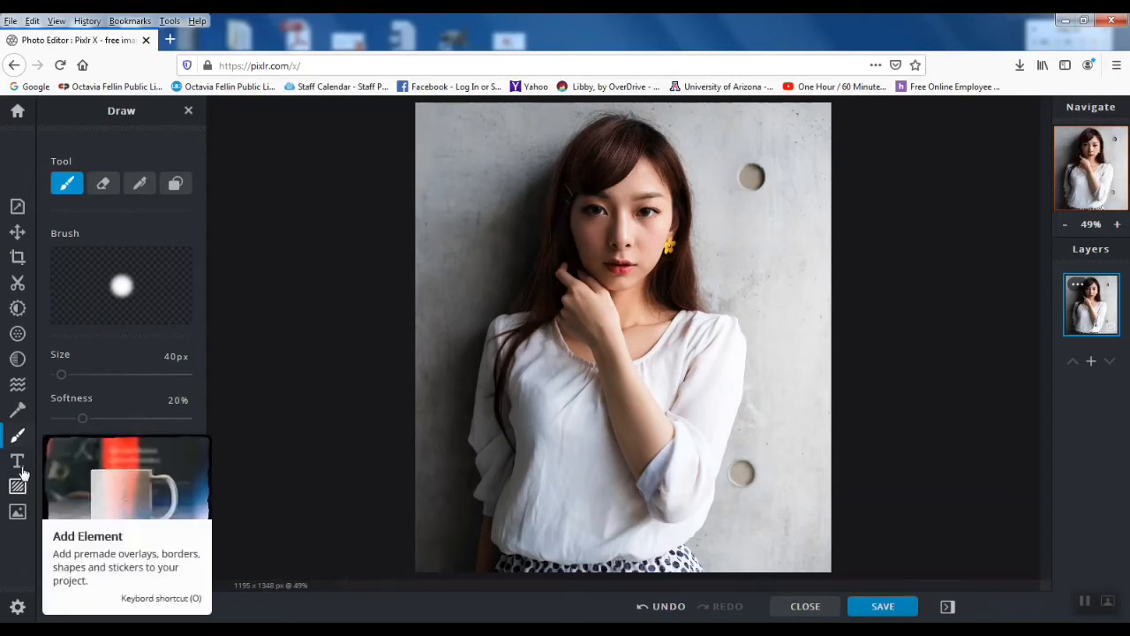
# - Add the text "Greeting from Gallup" and move it to the lower edge of the portrait
pyautogui.click(18, 462)
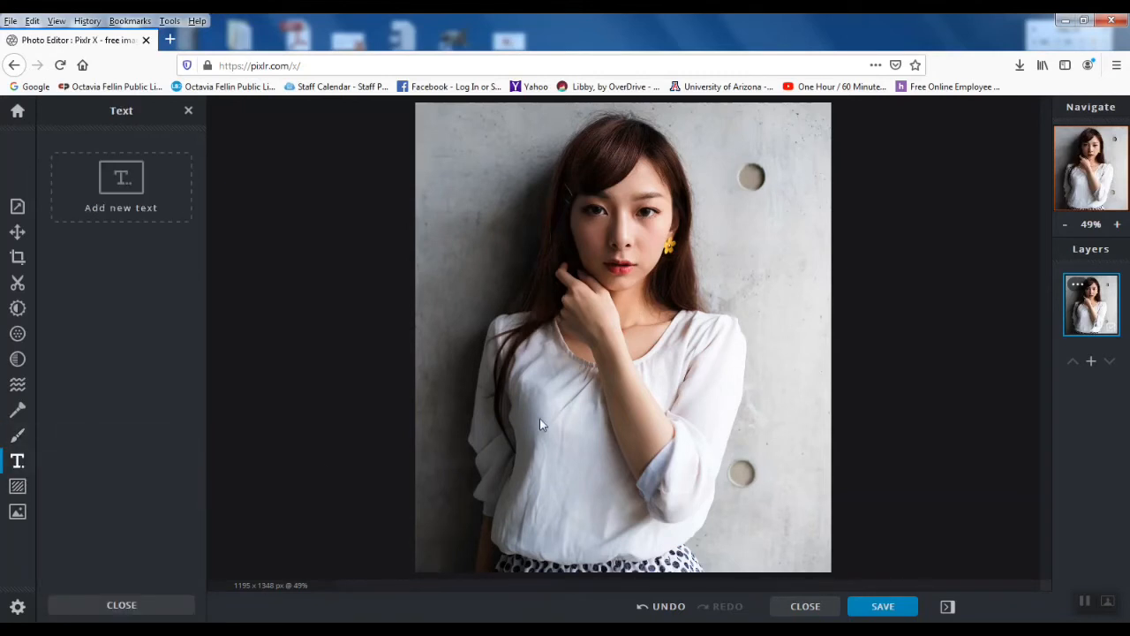
pyautogui.click(121, 189)
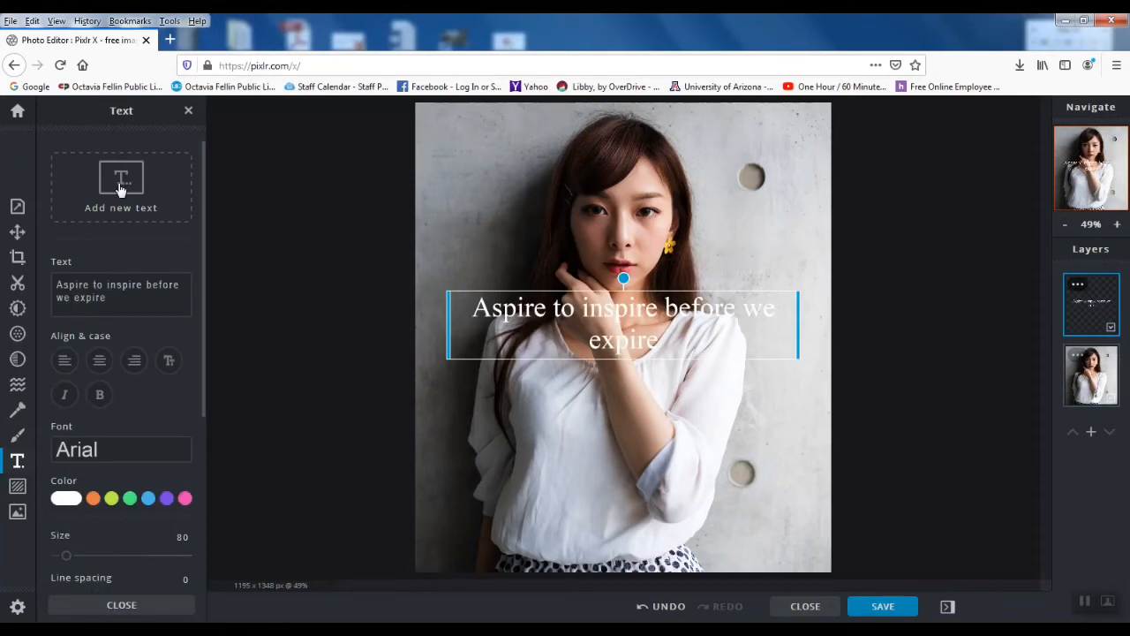
pyautogui.doubleClick(536, 308)
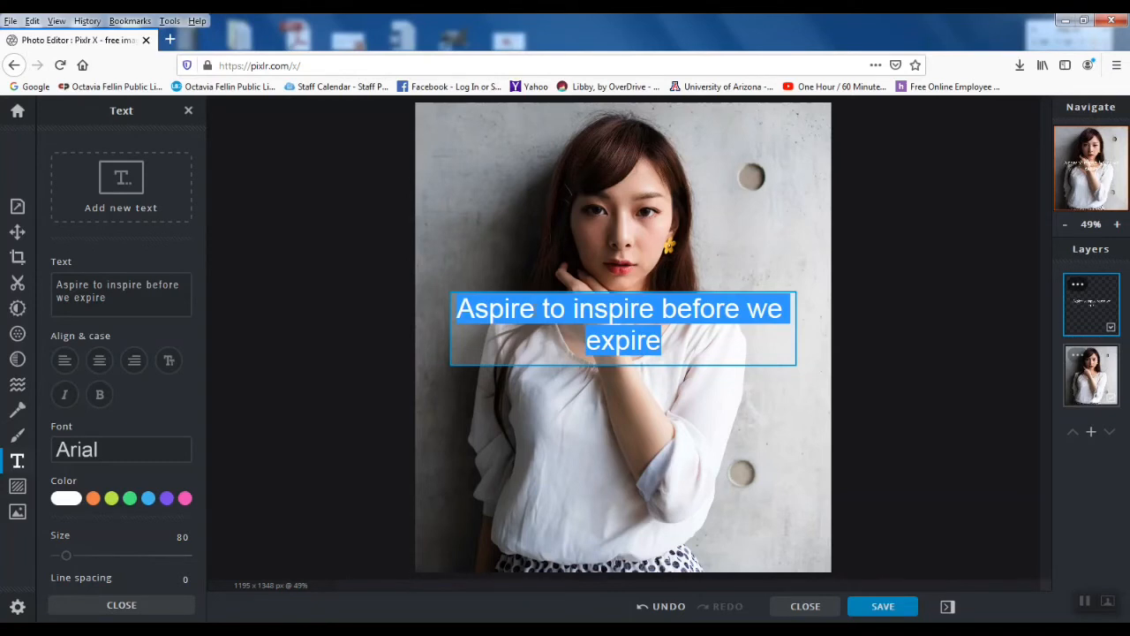
pyautogui.write('Greeti')
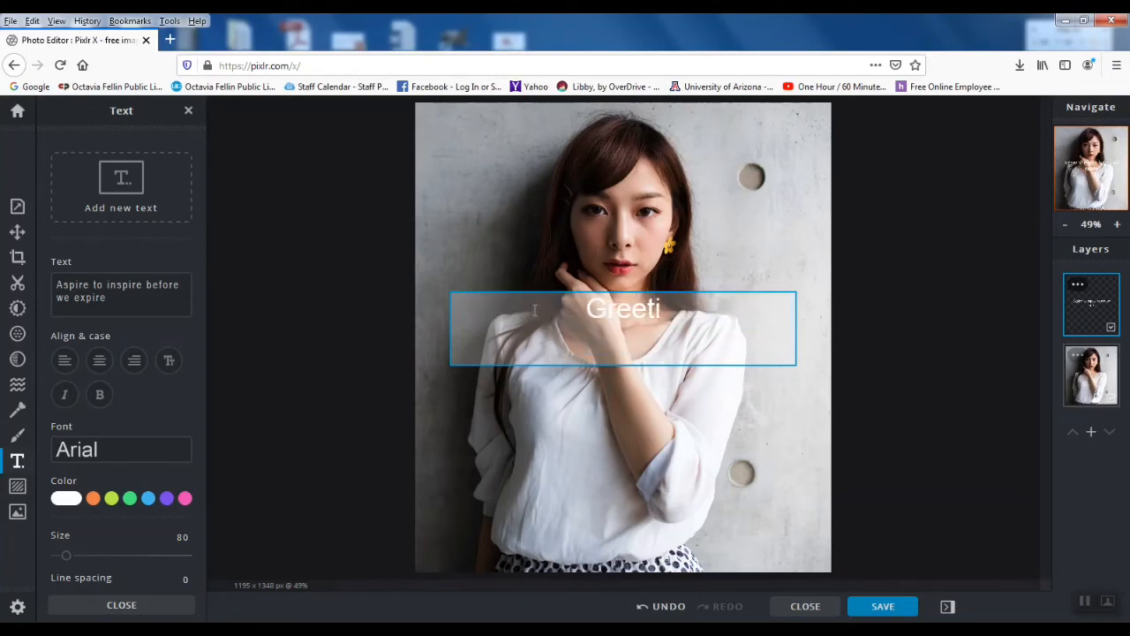
pyautogui.write('ng from Gallup')
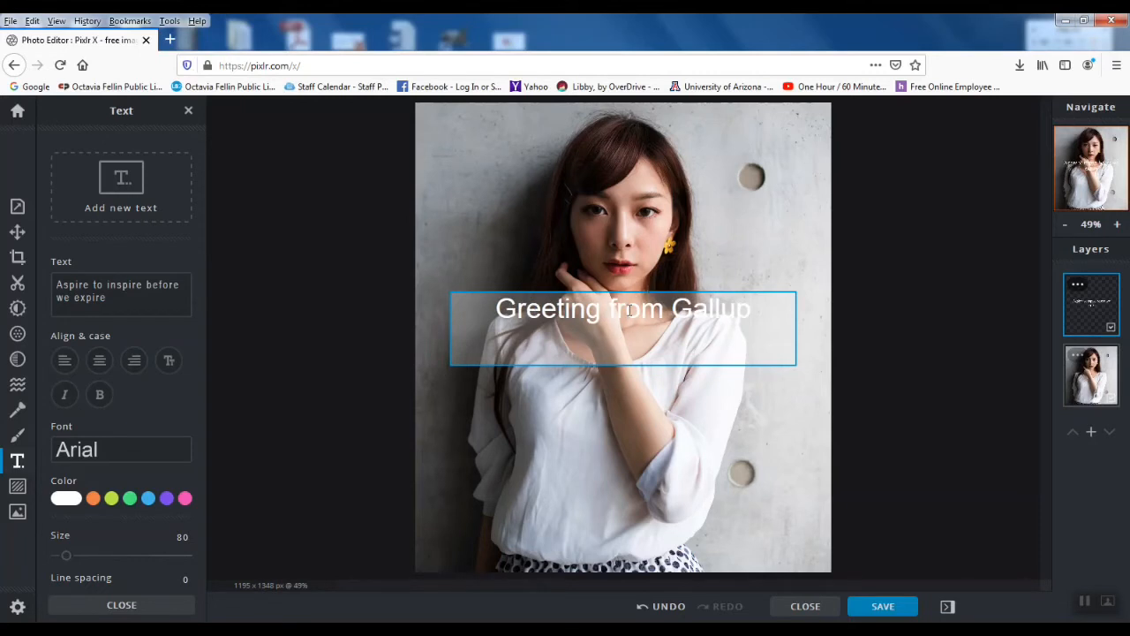
pyautogui.click(971, 393)
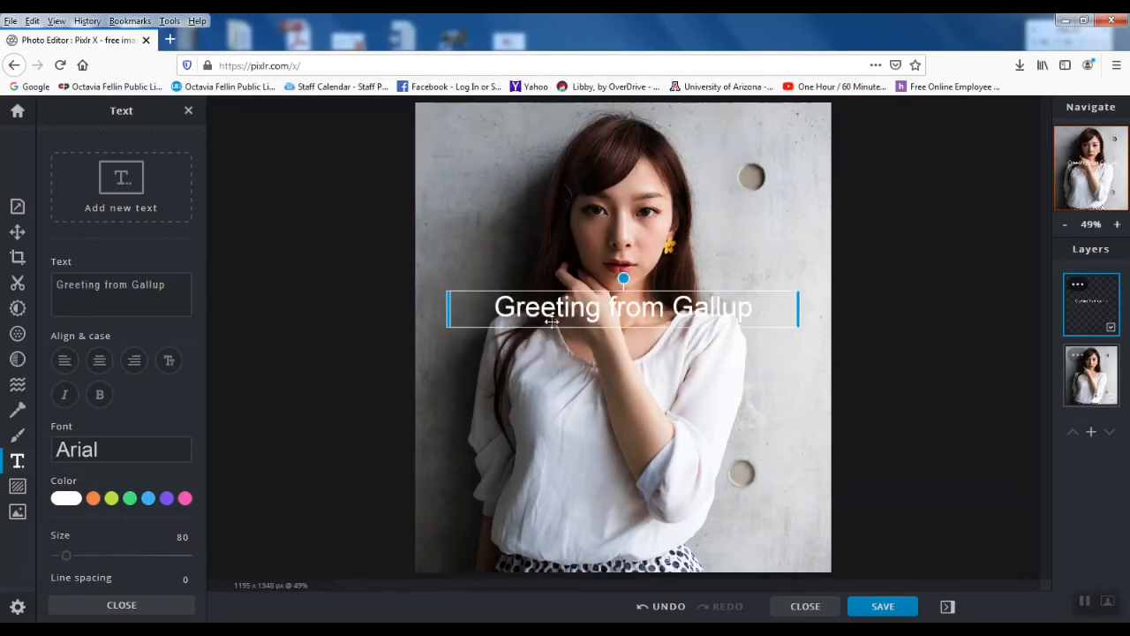
pyautogui.moveTo(605, 300); pyautogui.dragTo(609, 523)
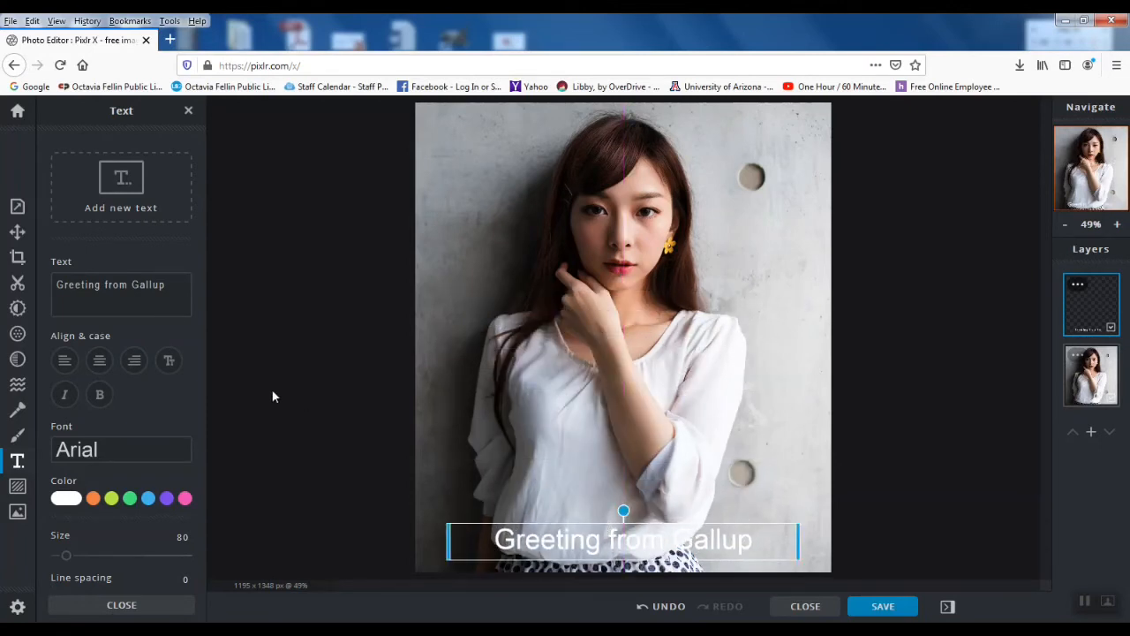
# - Try black and bright red on the greeting text, settle on dark red, and close the text settings
pyautogui.doubleClick(561, 538)
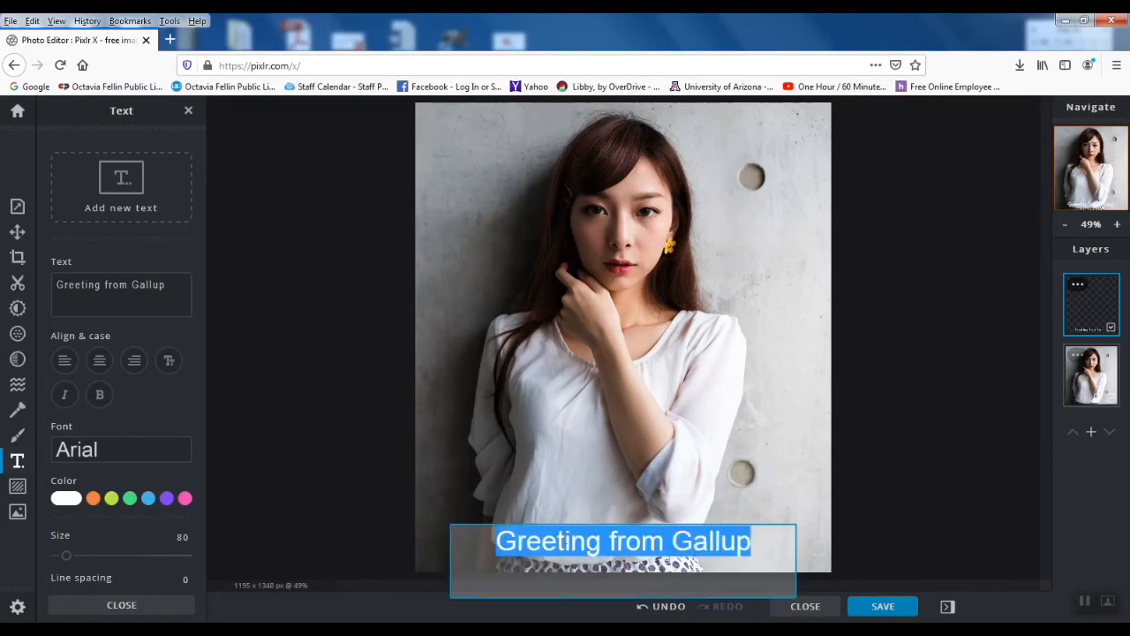
pyautogui.click(56, 500)
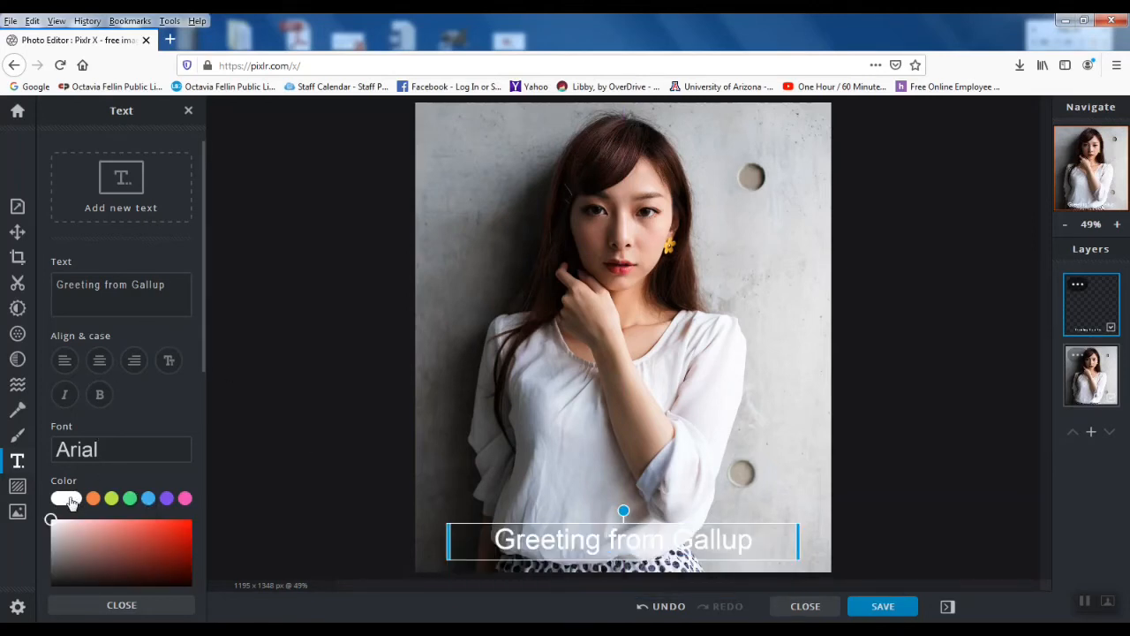
pyautogui.click(53, 580)
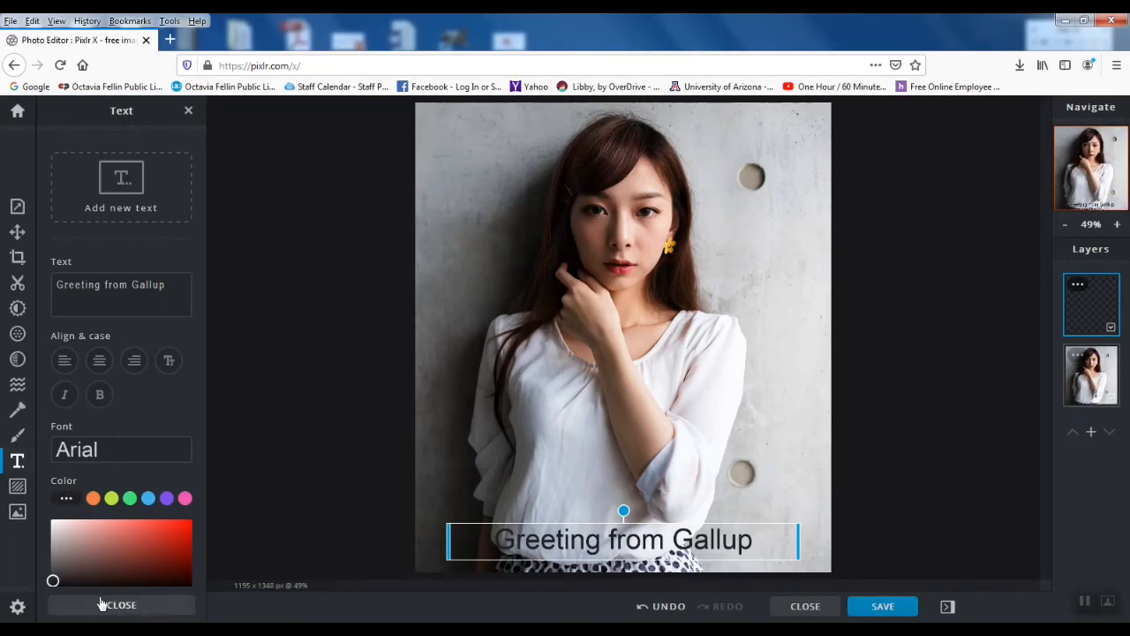
pyautogui.click(174, 541)
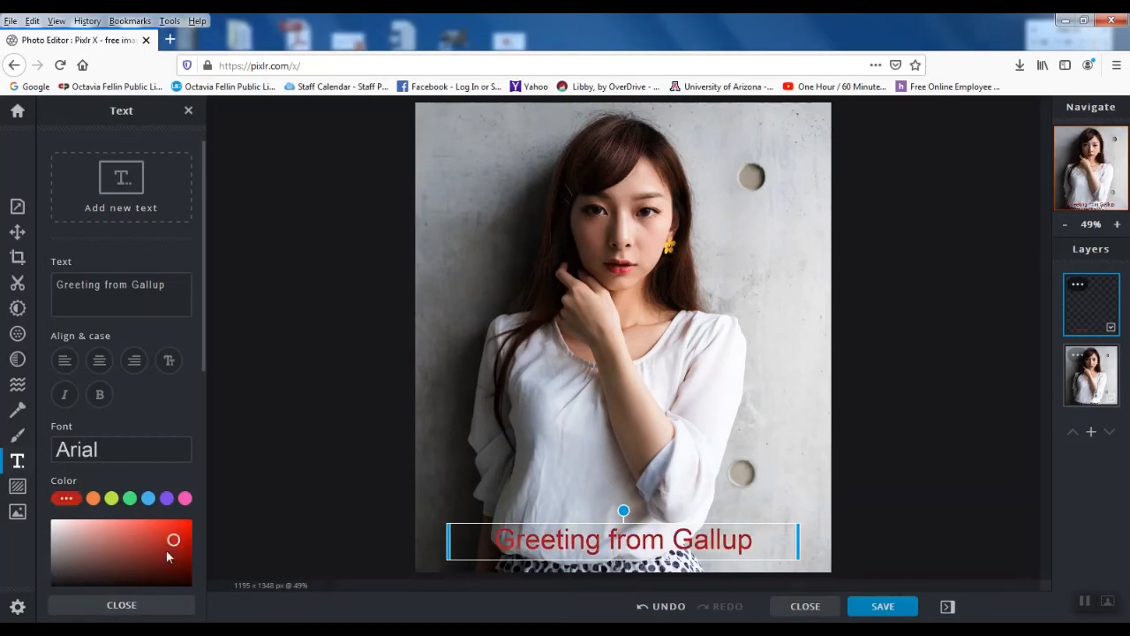
pyautogui.click(177, 562)
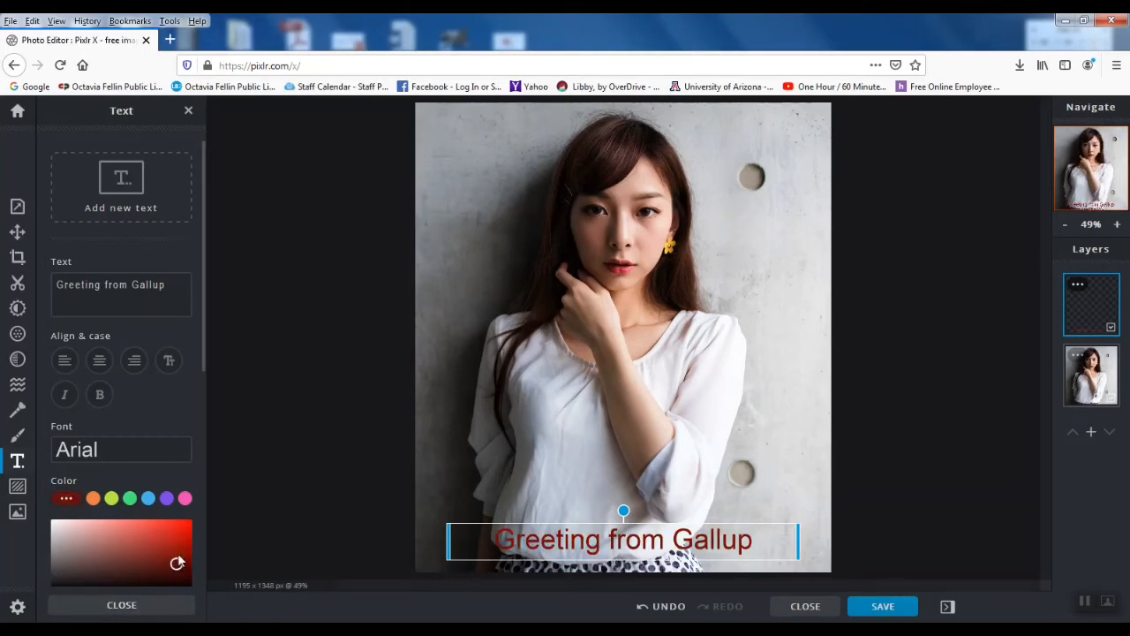
pyautogui.click(122, 605)
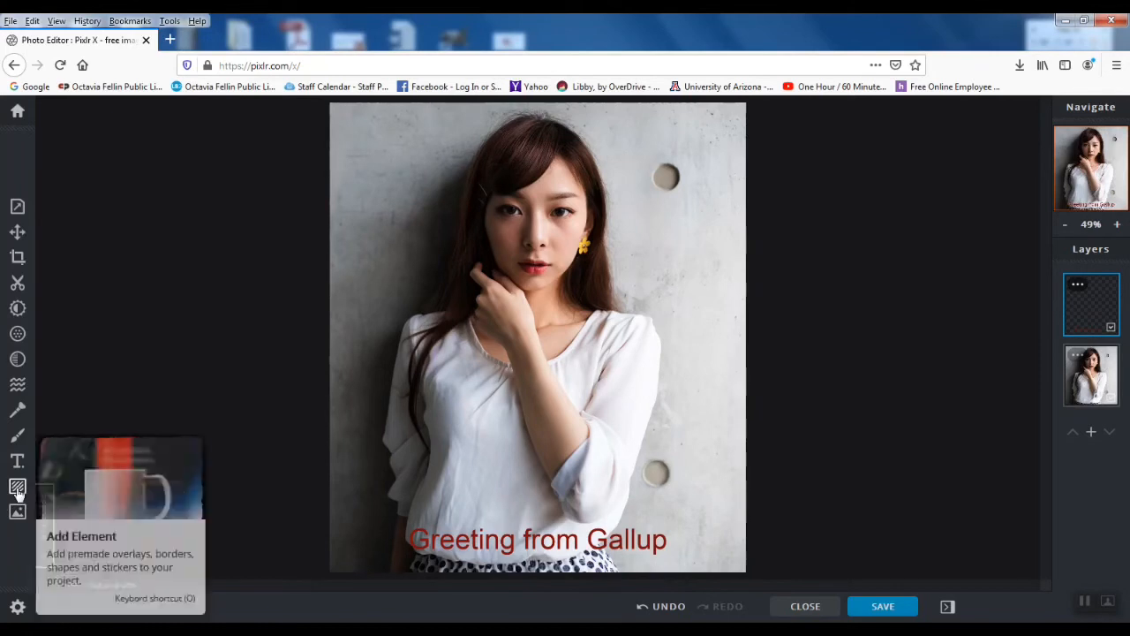
# - Add the red cat-eye glasses sticker from the Accessories set and place it over the woman's eyes
pyautogui.click(17, 487)
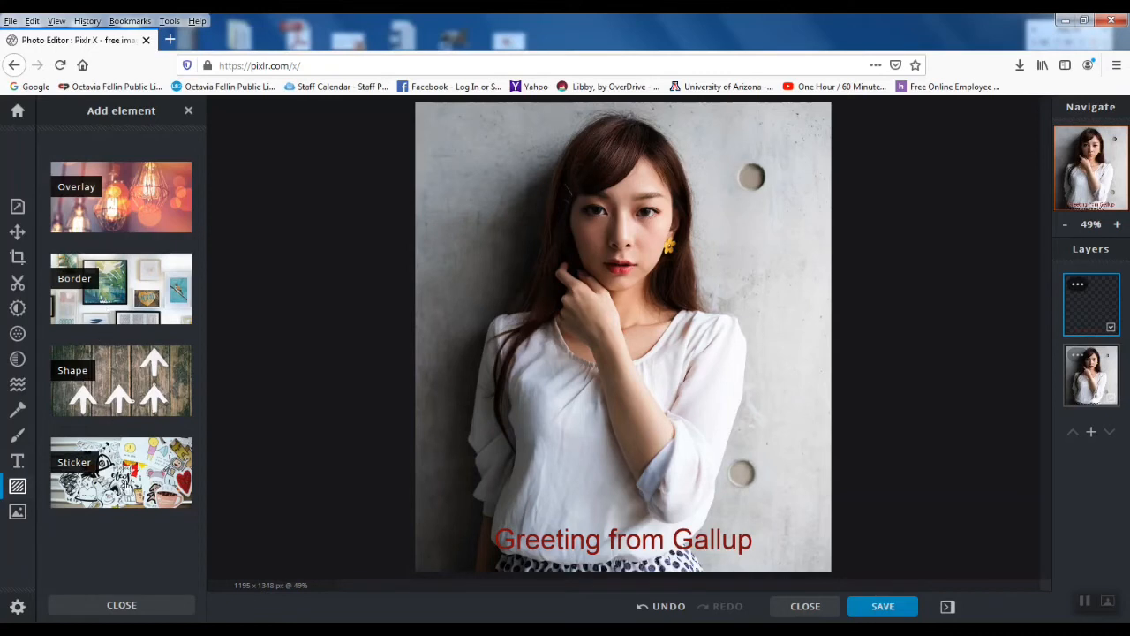
pyautogui.click(125, 487)
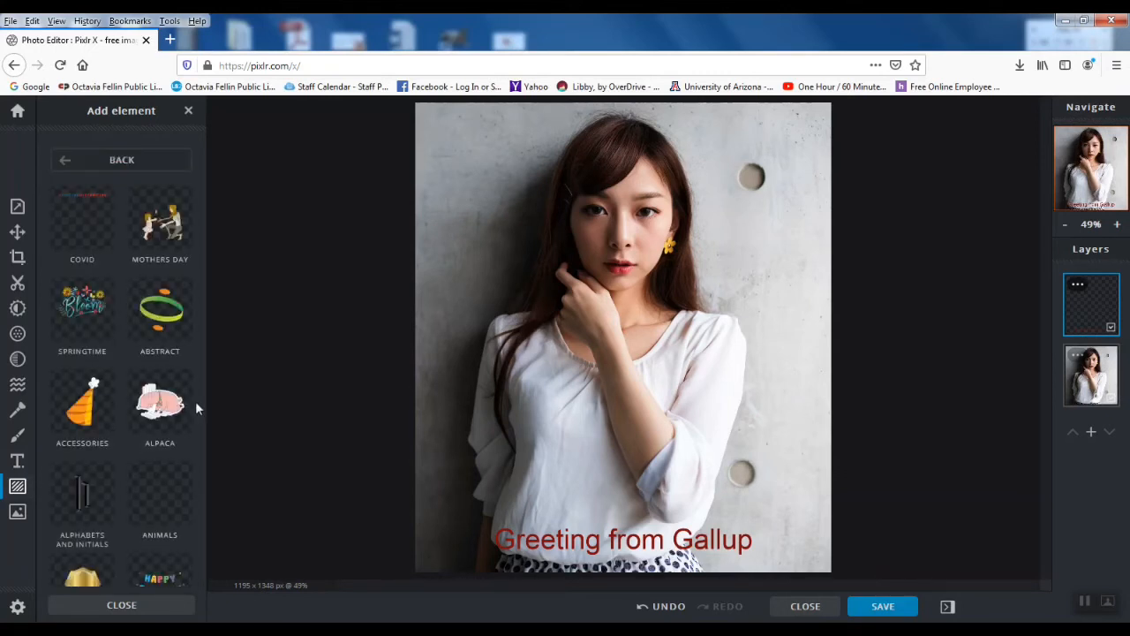
pyautogui.click(91, 408)
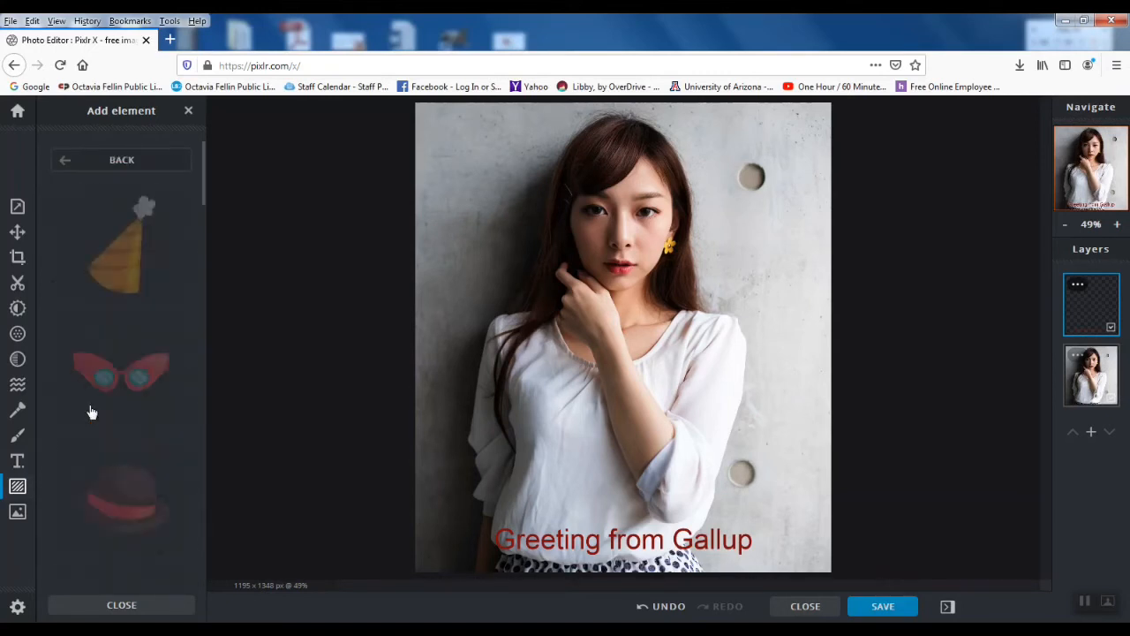
pyautogui.click(134, 375)
pyautogui.moveTo(649, 343); pyautogui.dragTo(650, 209)
pyautogui.click(333, 390)
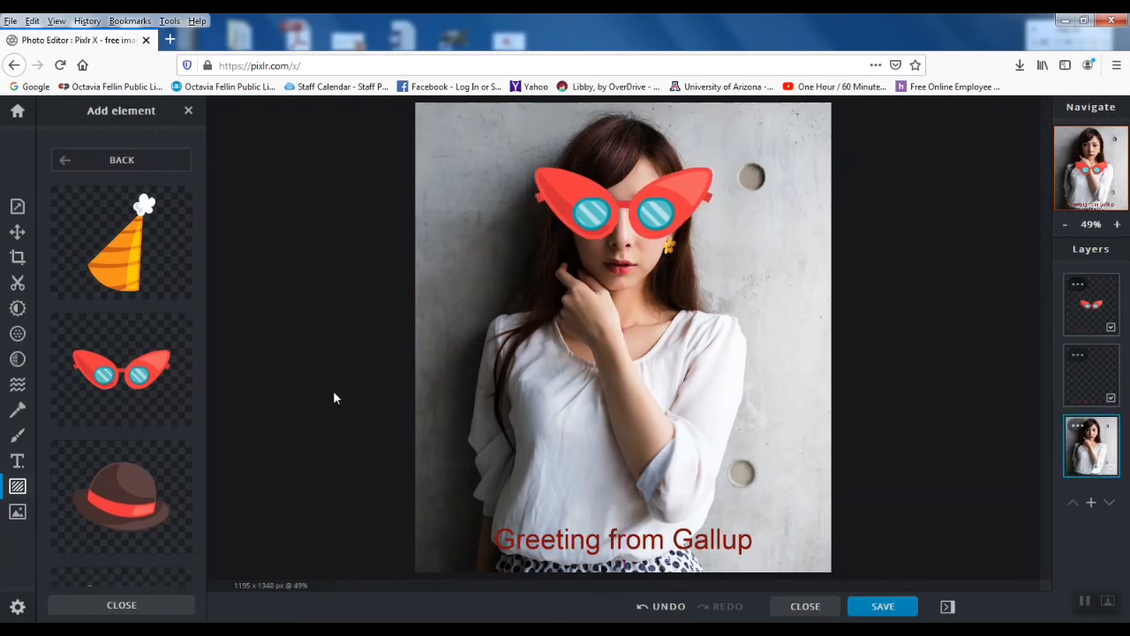
# - Look through the remaining stickers in the Accessories set and close the element settings
pyautogui.scroll(-1, 117, 431)
pyautogui.scroll(-15, 117, 428)
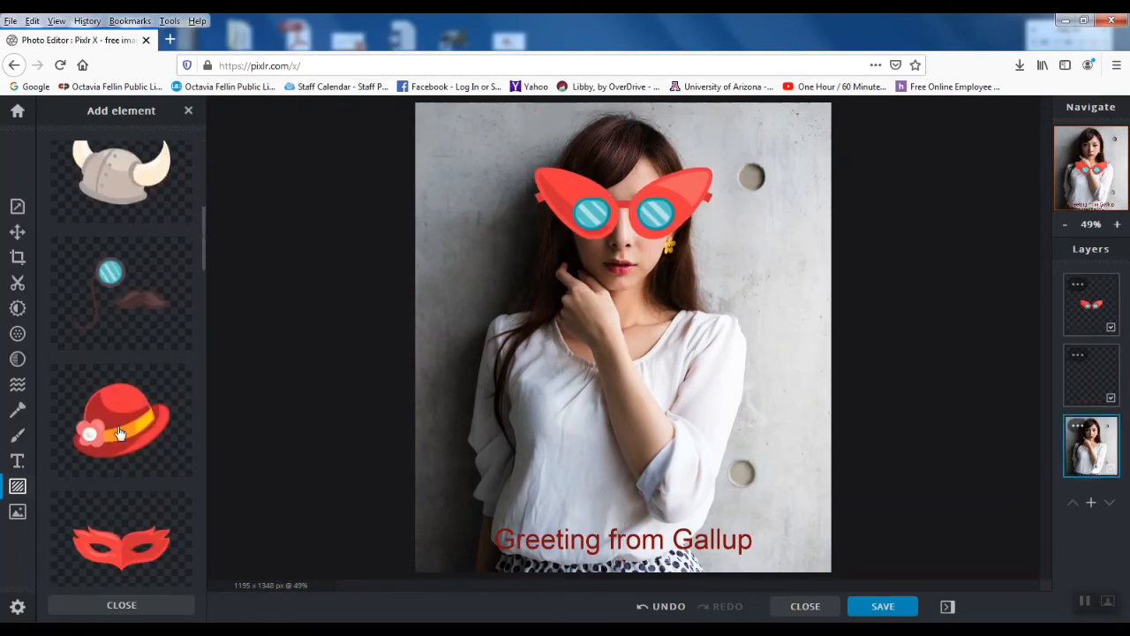
pyautogui.scroll(-10, 119, 431)
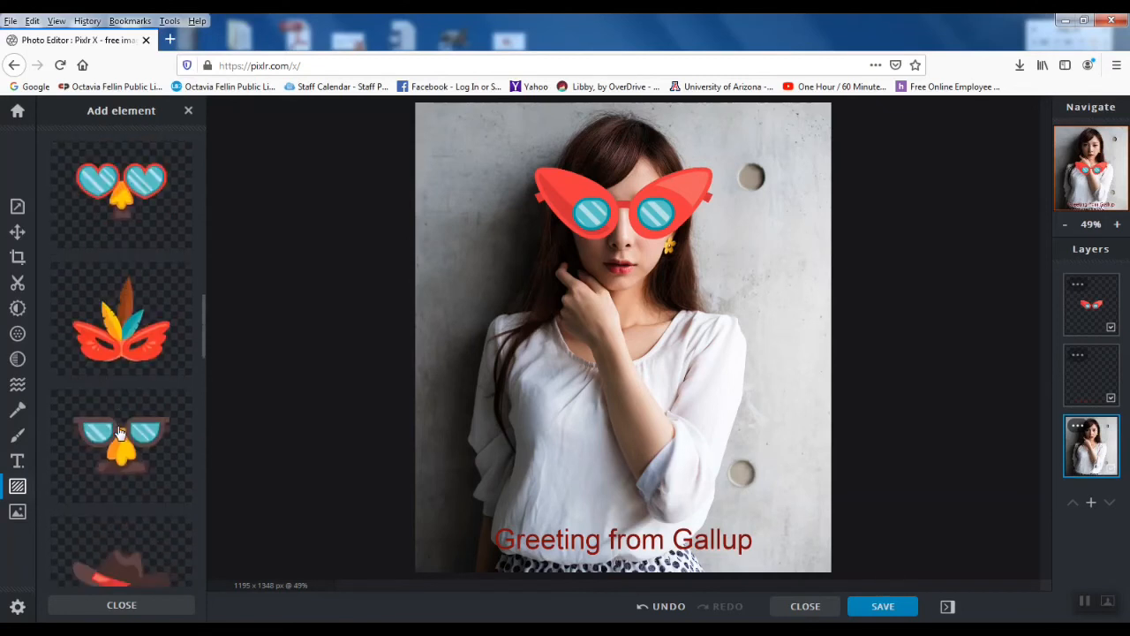
pyautogui.scroll(-8, 119, 433)
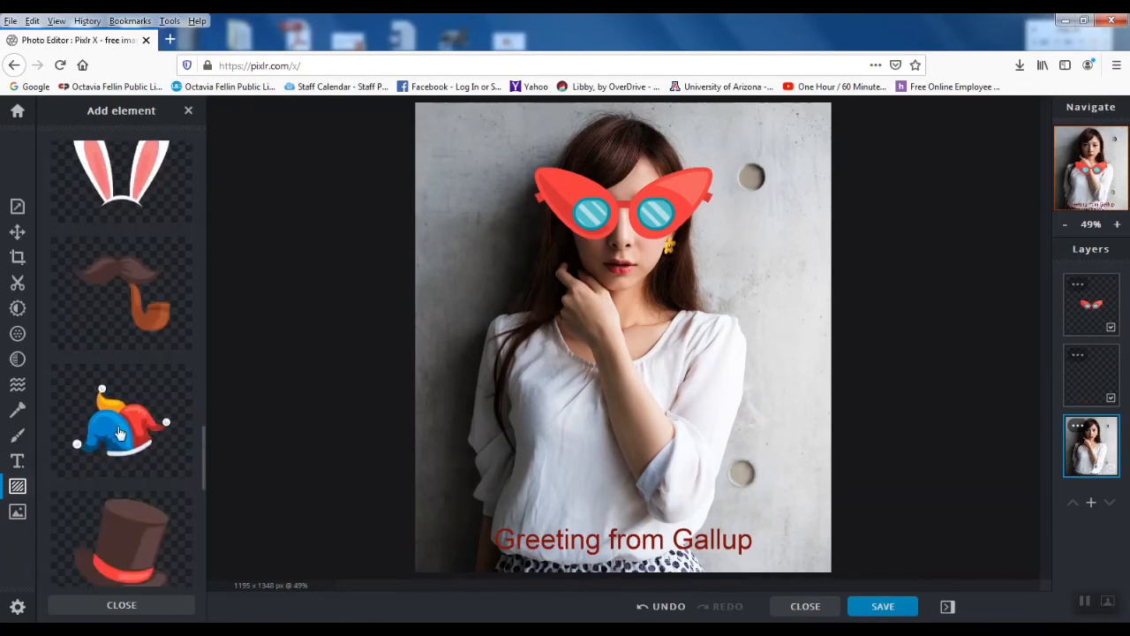
pyautogui.scroll(-3, 118, 432)
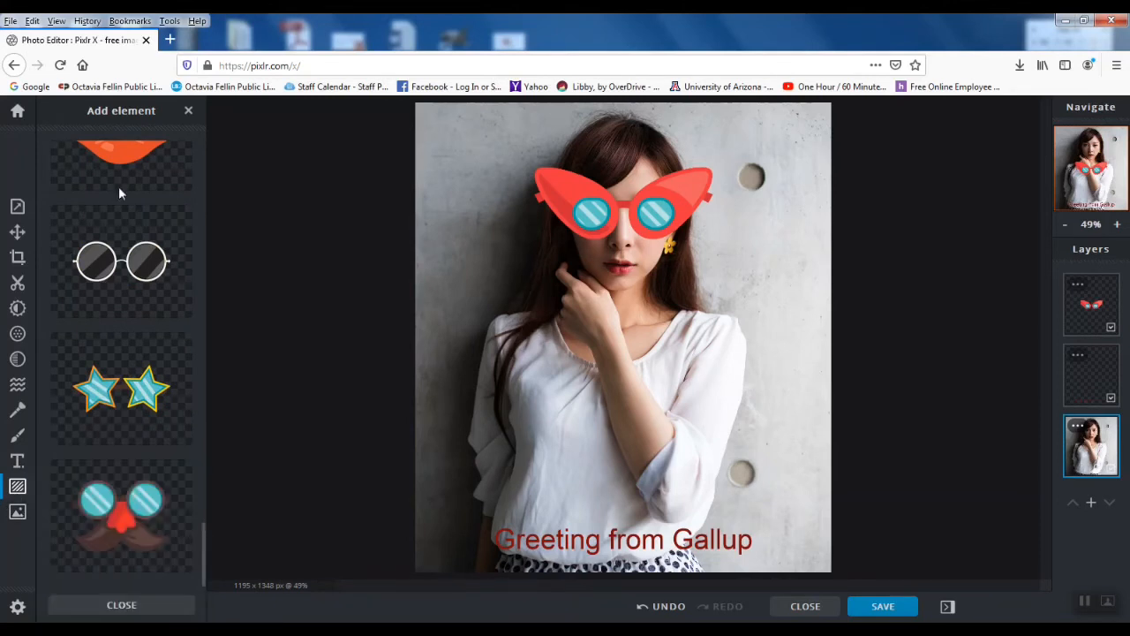
pyautogui.click(188, 110)
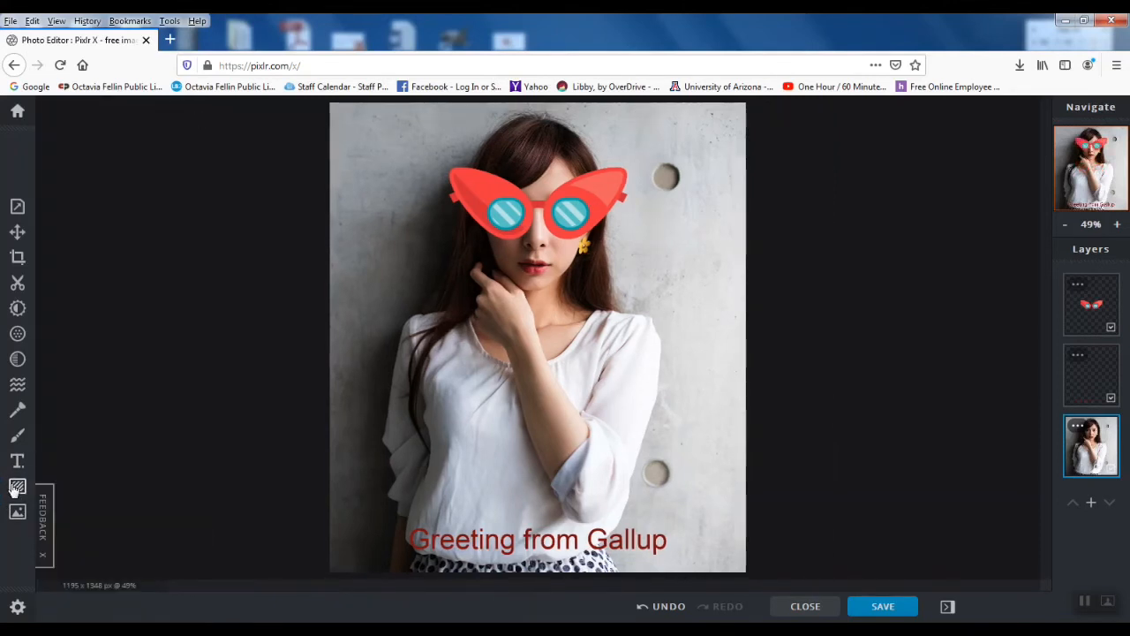
# - Add the Bday border with the cake, gifts and bunting to the portrait and close the element settings
pyautogui.click(17, 486)
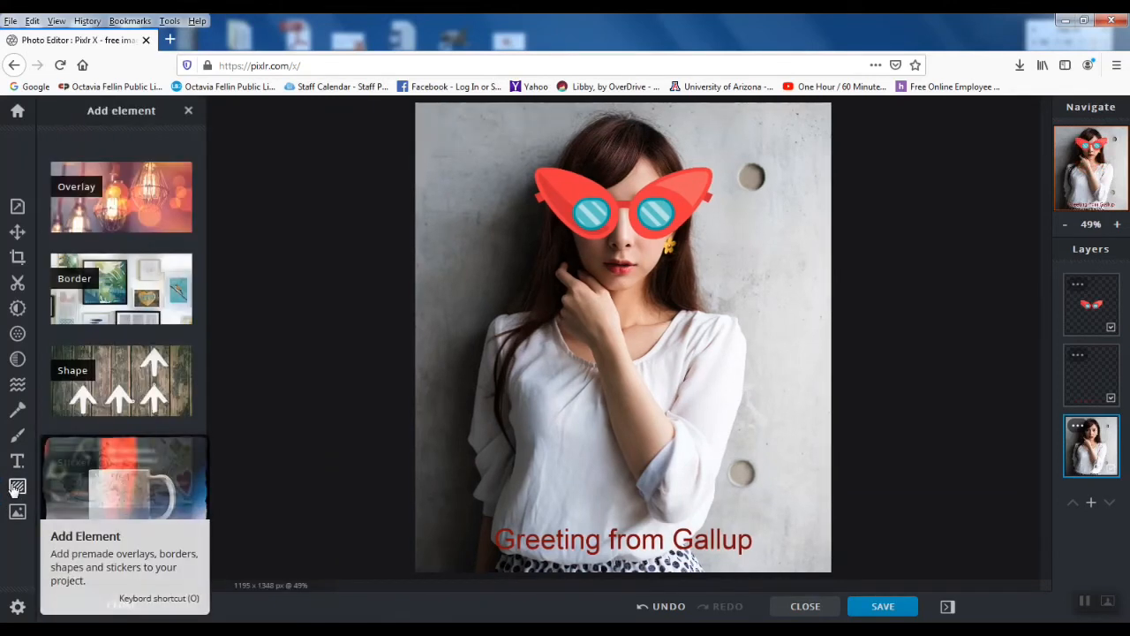
pyautogui.click(124, 295)
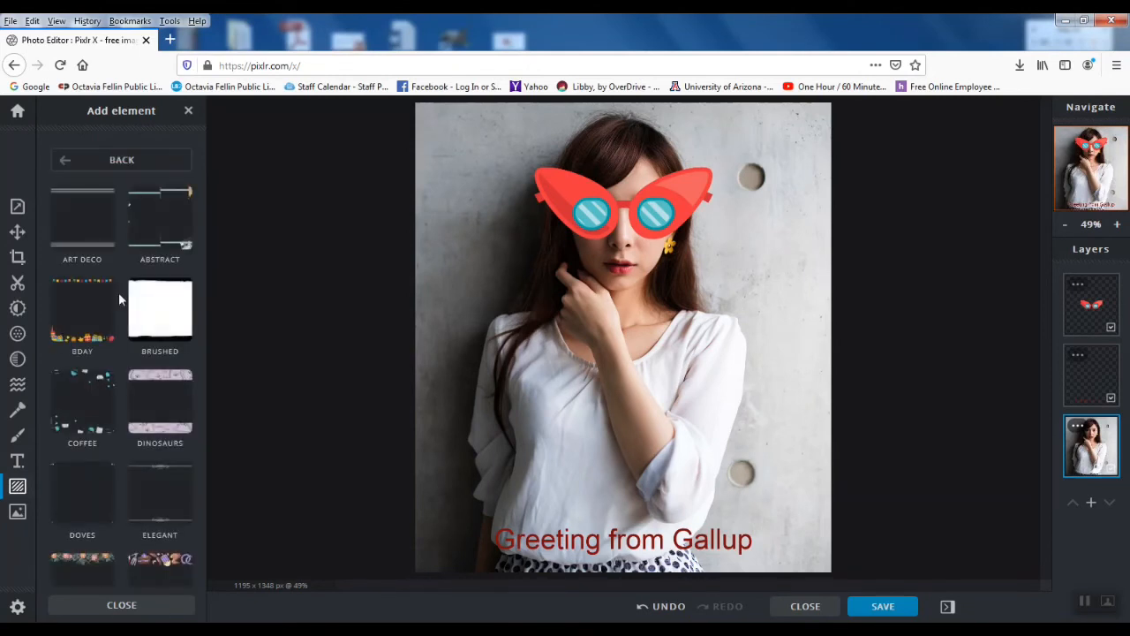
pyautogui.click(82, 310)
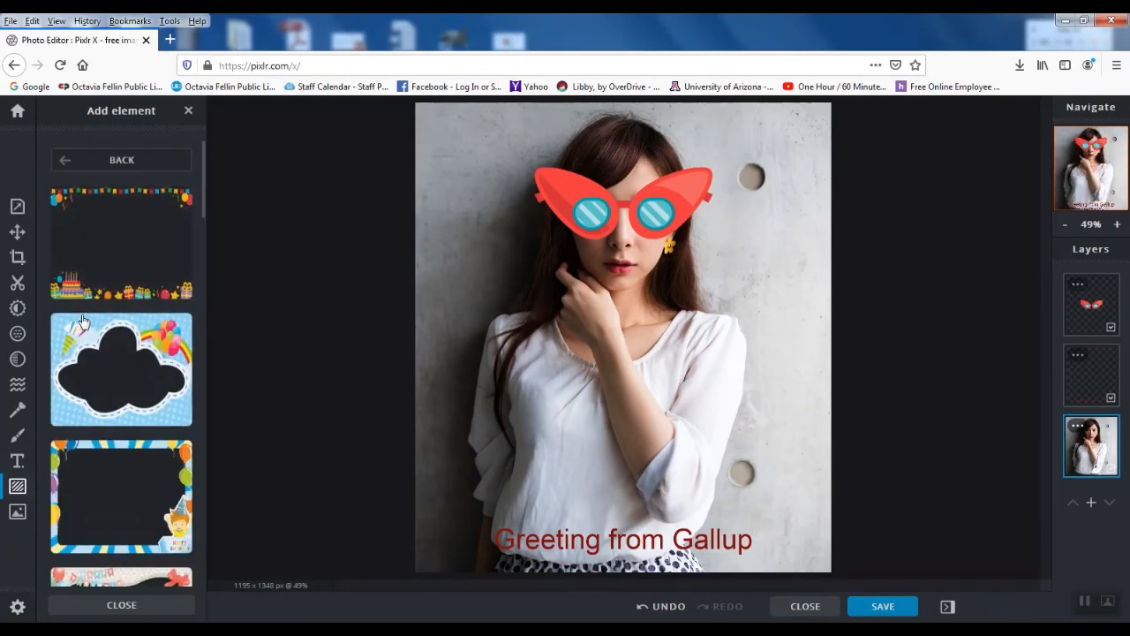
pyautogui.click(127, 256)
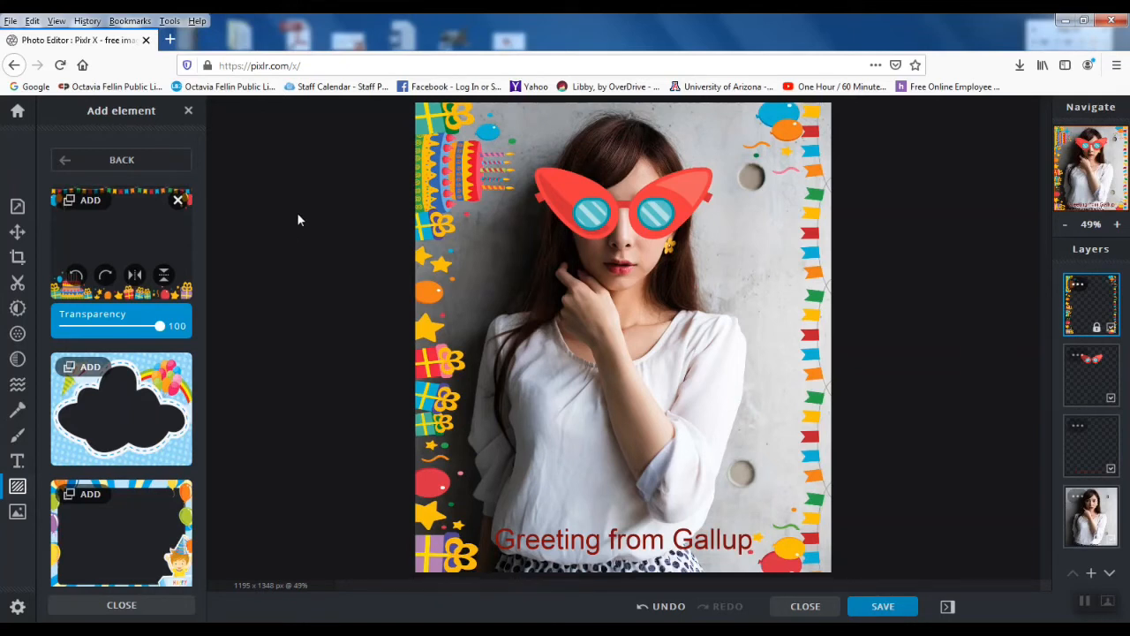
pyautogui.click(121, 606)
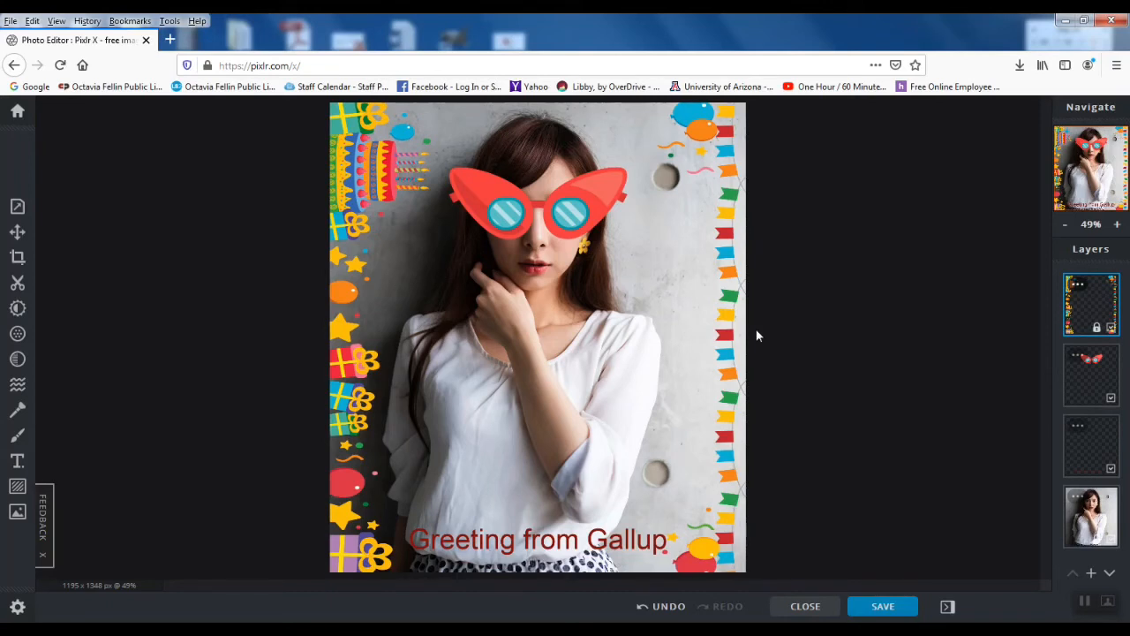
# - Start saving the image with the file name "Happy birthday" and the PNG file type
pyautogui.click(883, 607)
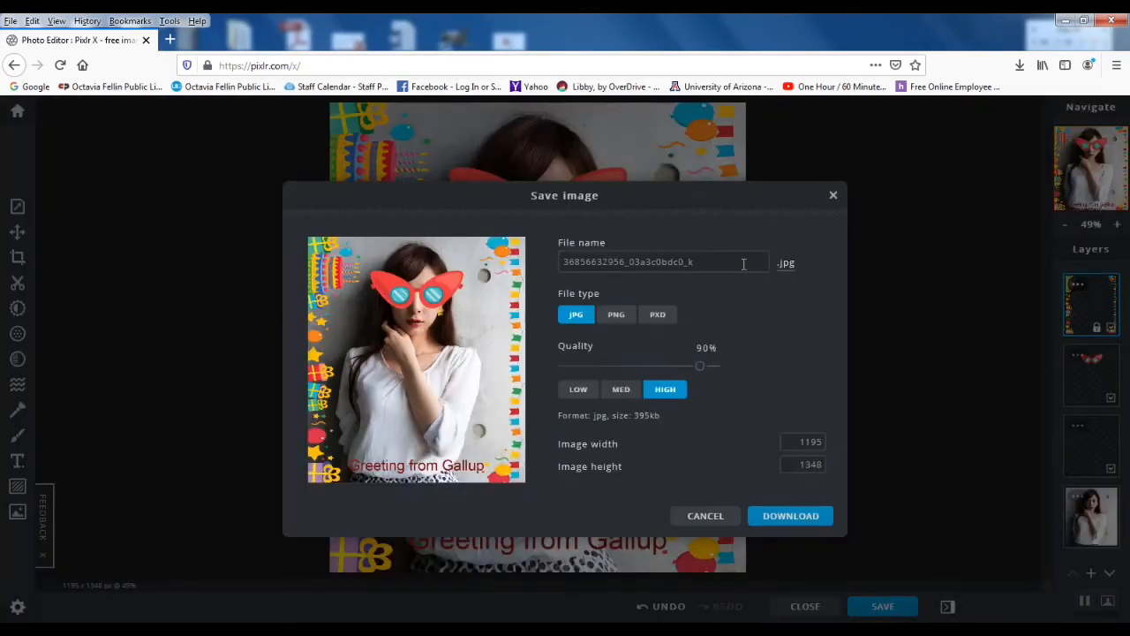
pyautogui.click(712, 261)
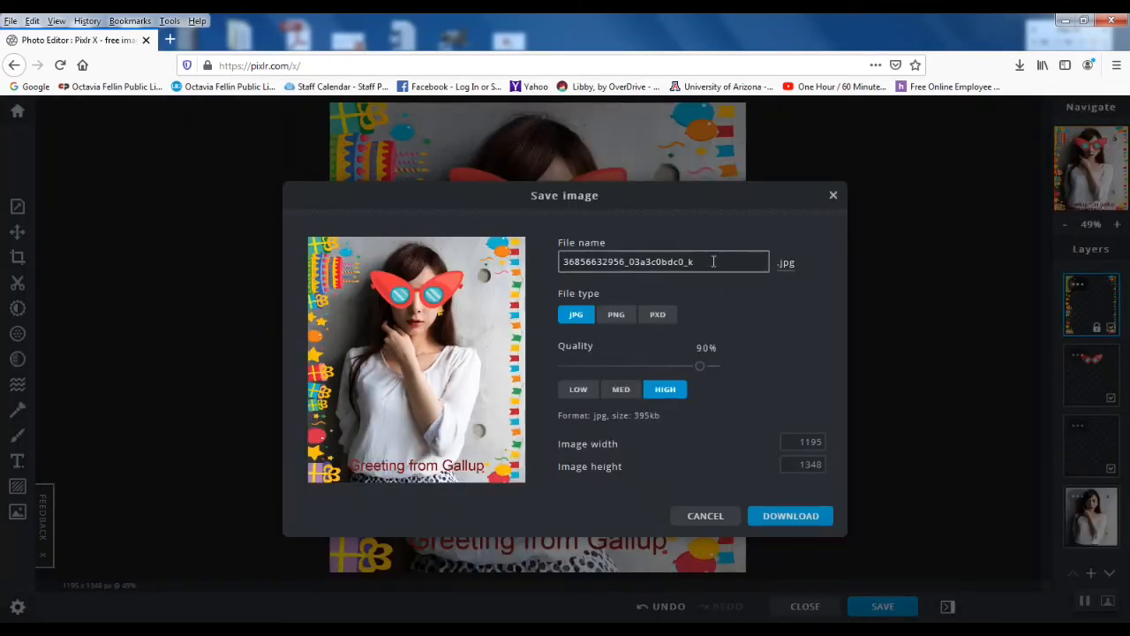
pyautogui.doubleClick(713, 261)
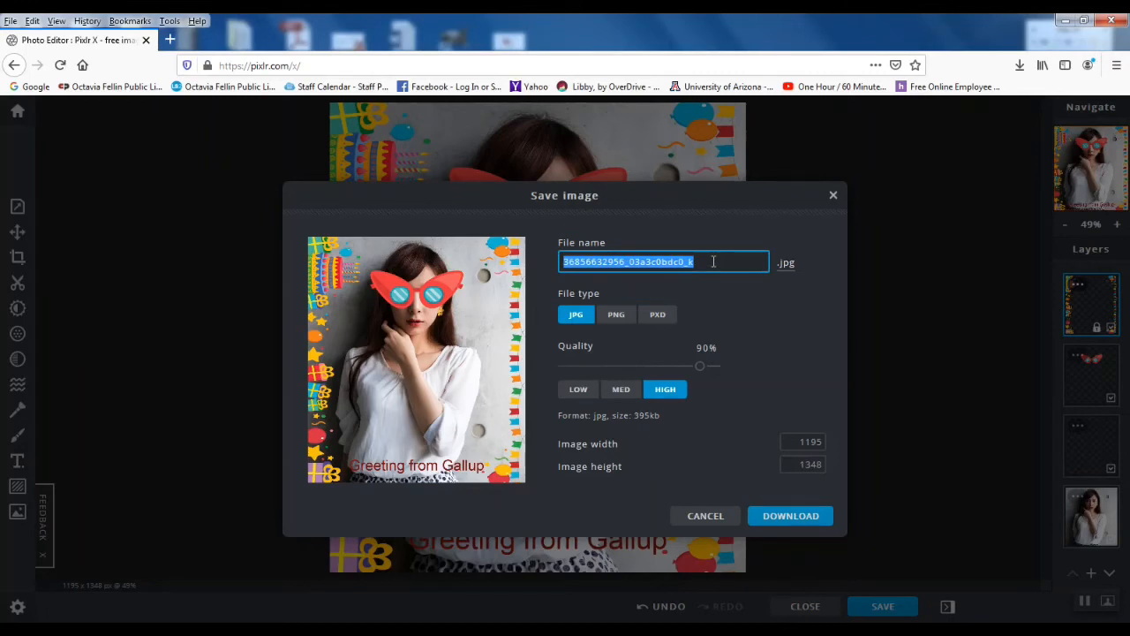
pyautogui.write('Happy')
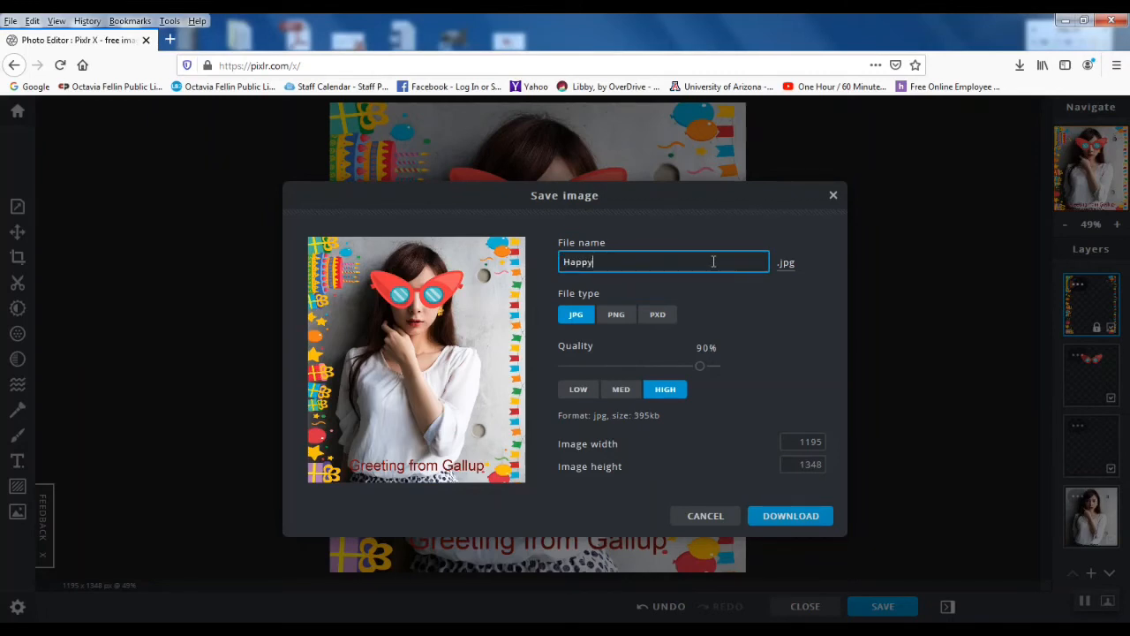
pyautogui.write(' birthday')
pyautogui.click(614, 319)
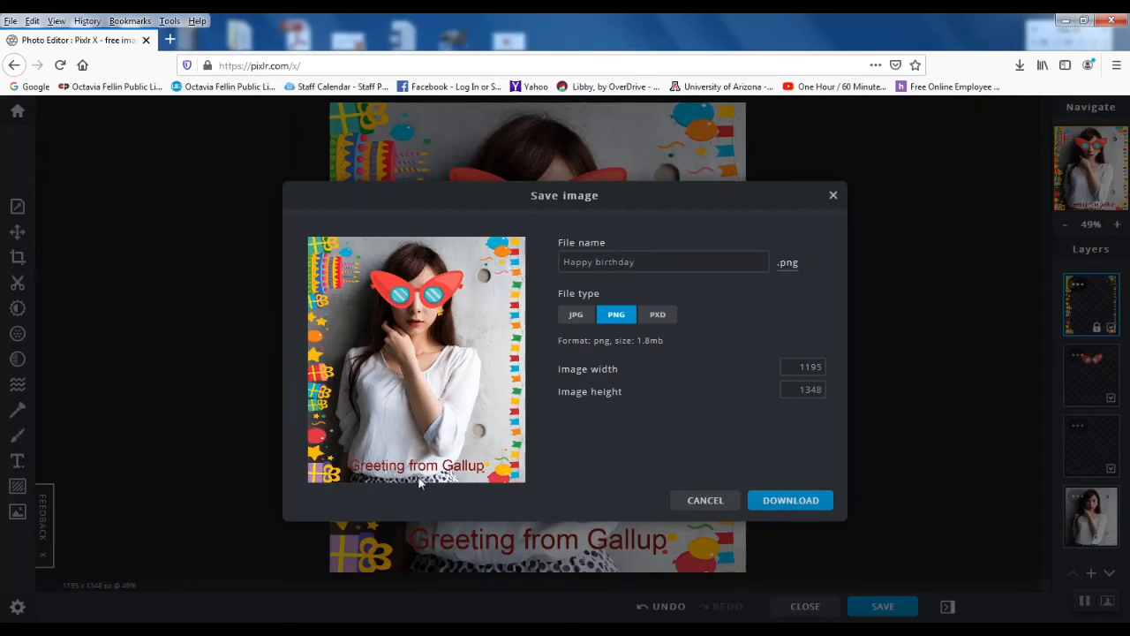
# - Download the image as Happy birthday.png into the Pictures library and close the save dialog
pyautogui.click(805, 505)
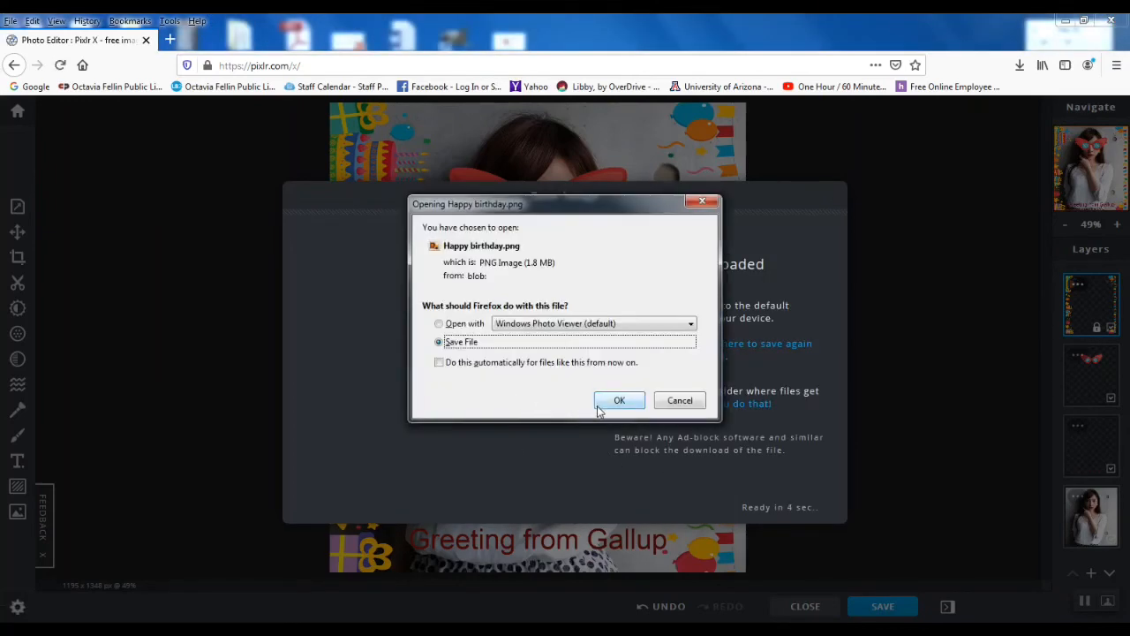
pyautogui.click(619, 401)
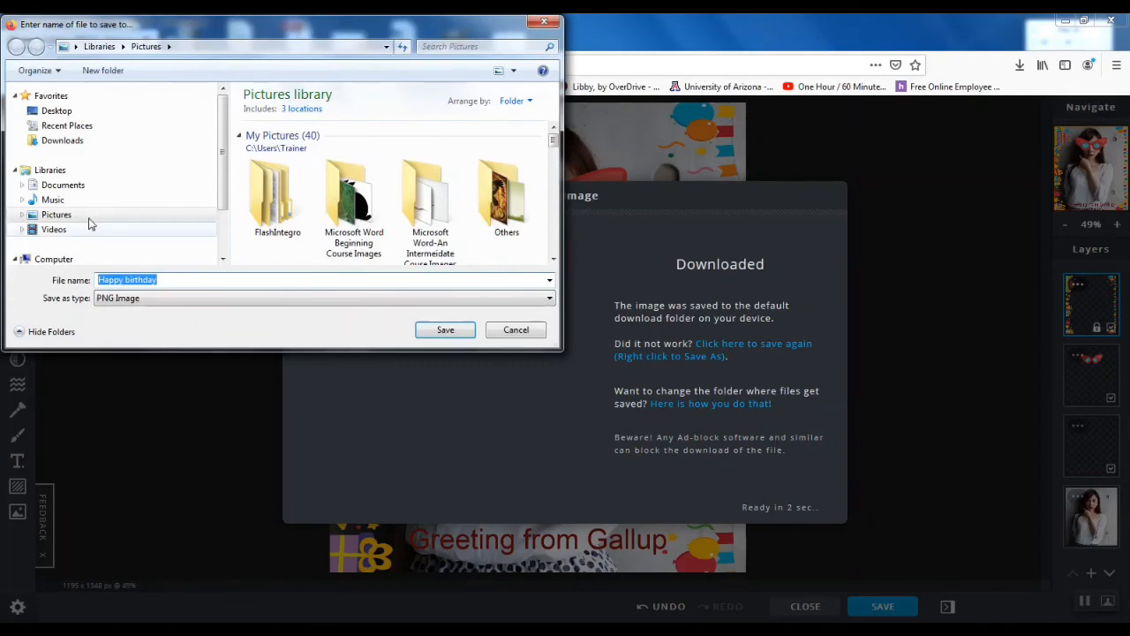
pyautogui.click(93, 217)
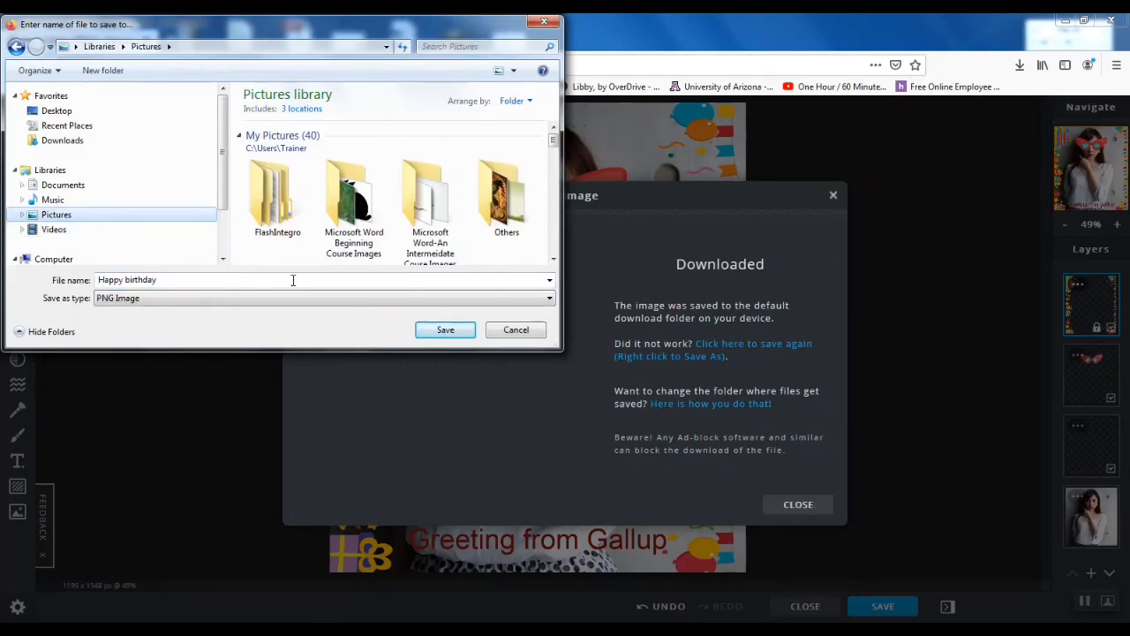
pyautogui.click(432, 331)
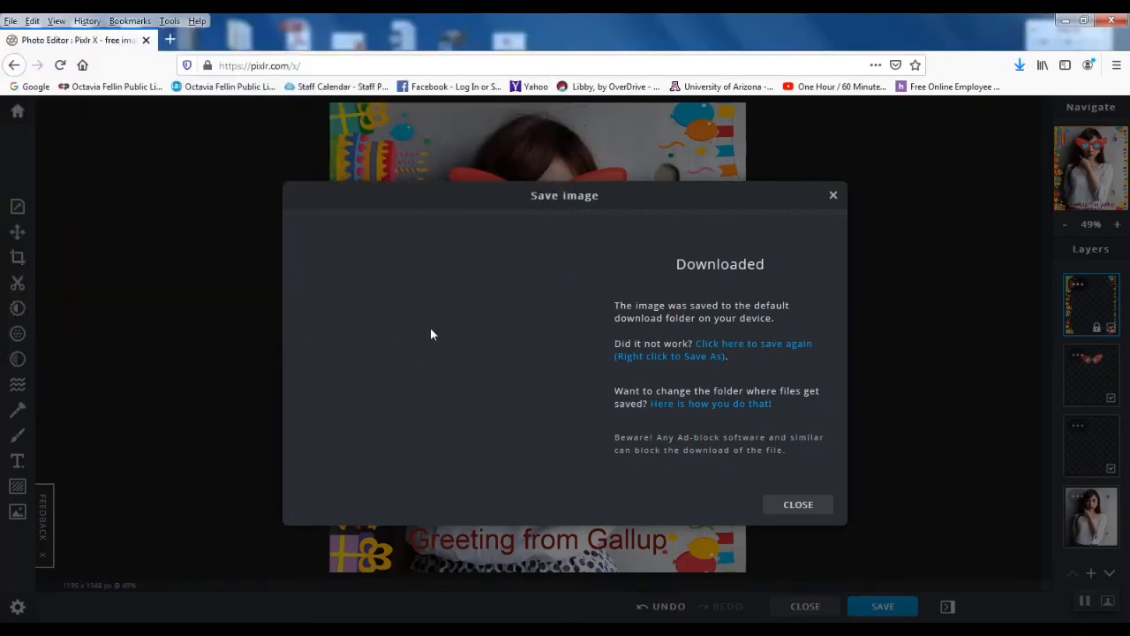
pyautogui.click(800, 505)
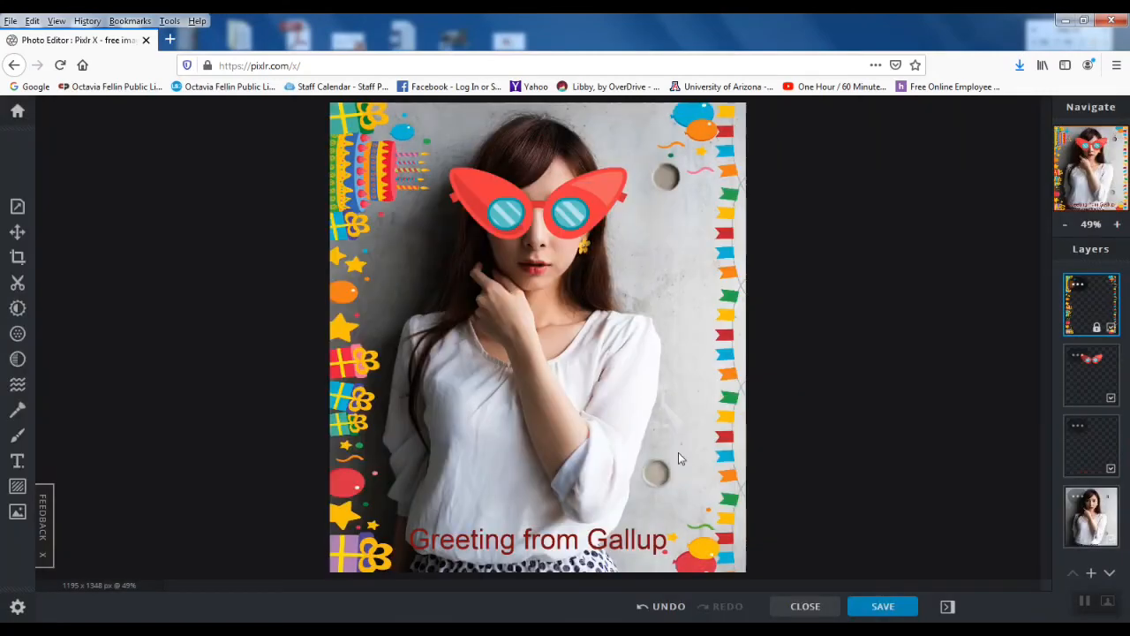
# - Minimize the browser, find the saved Happy birthday image in the Pictures library and open it
pyautogui.click(1065, 22)
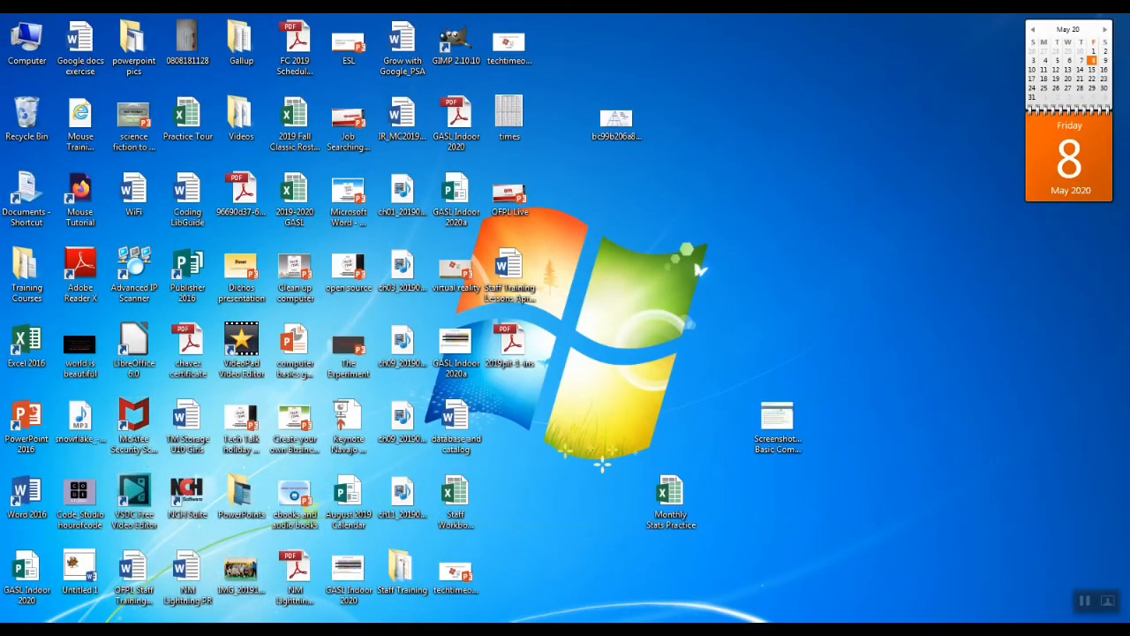
pyautogui.click(124, 630)
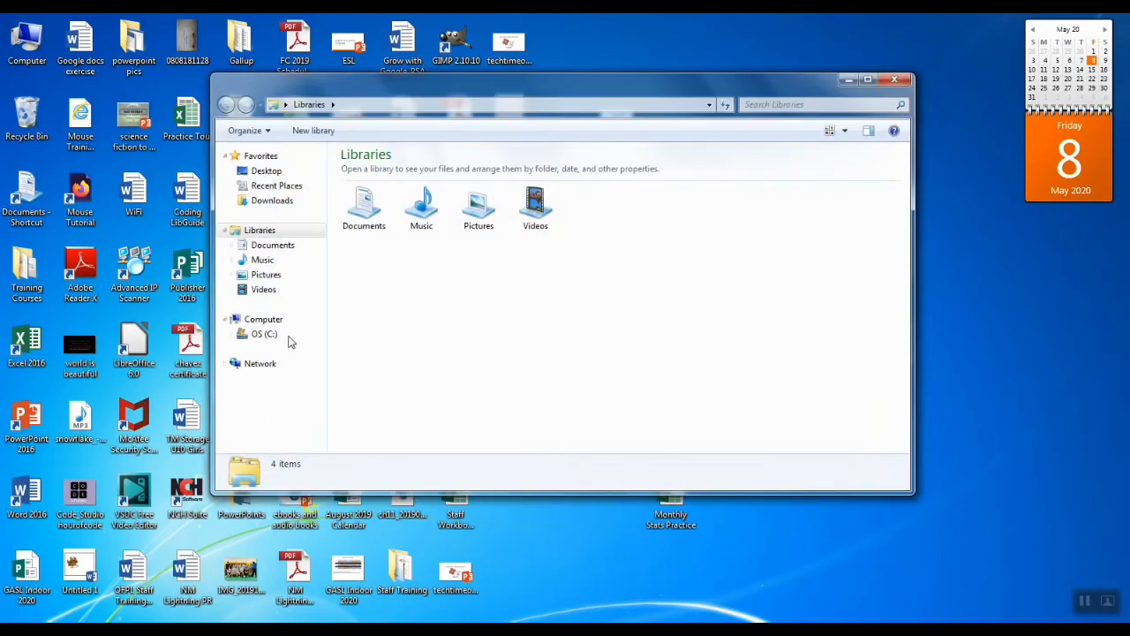
pyautogui.click(266, 274)
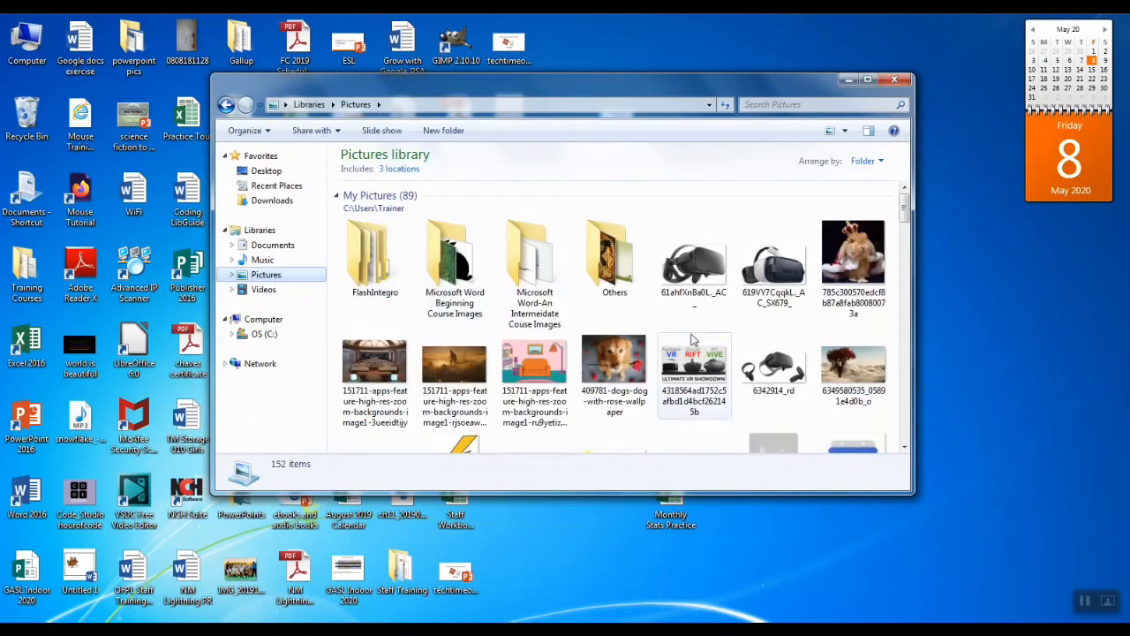
pyautogui.click(693, 340)
pyautogui.scroll(-5, 693, 340)
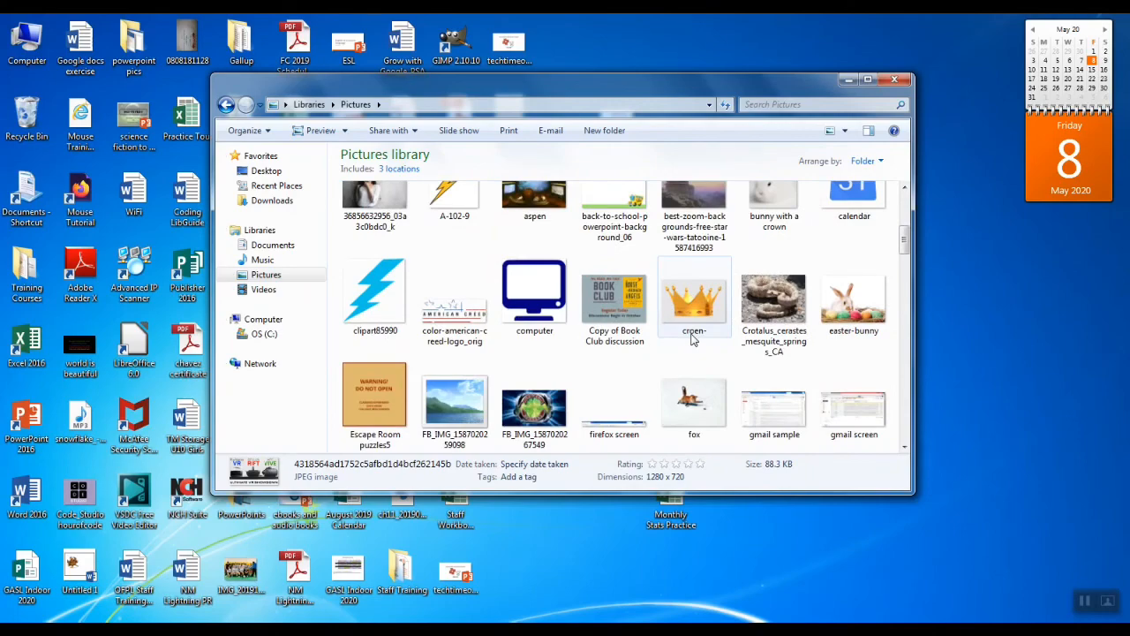
pyautogui.scroll(-1, 693, 340)
pyautogui.scroll(-1, 693, 340)
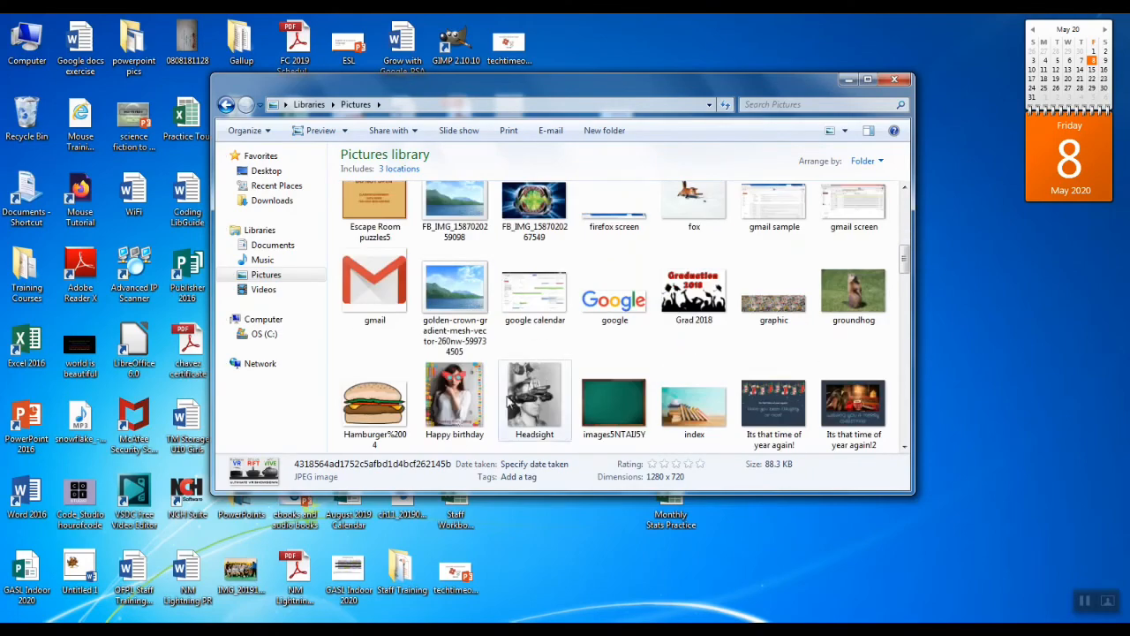
pyautogui.click(469, 397)
pyautogui.doubleClick(469, 397)
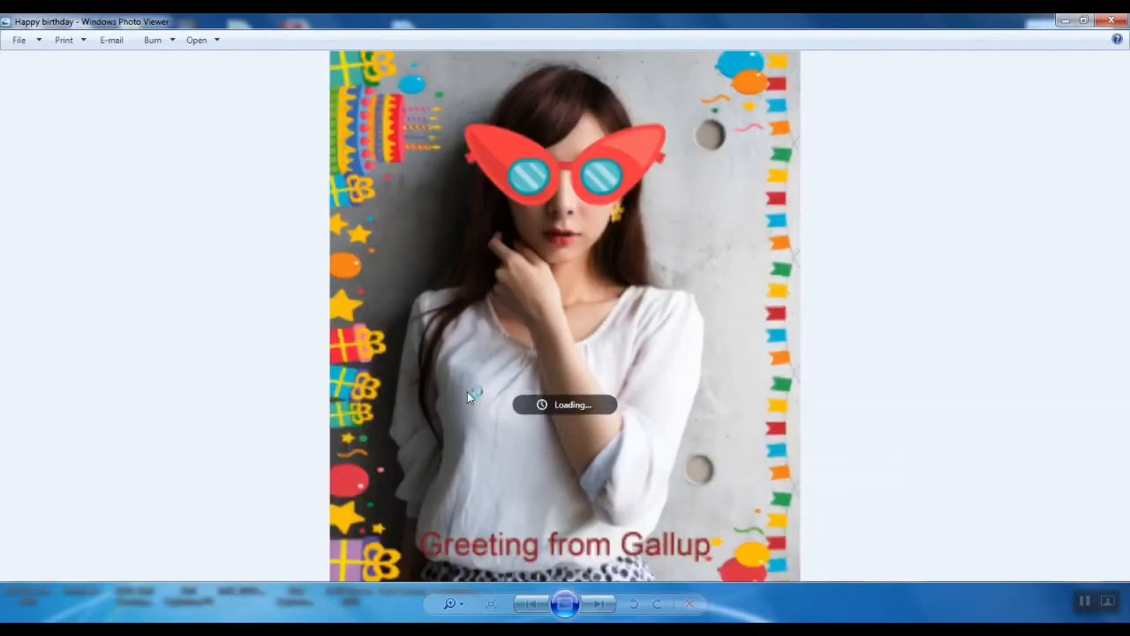
# - Inspect the saved Happy birthday picture up close and as a whole, and close the photo viewer
pyautogui.scroll(3, 727, 372)
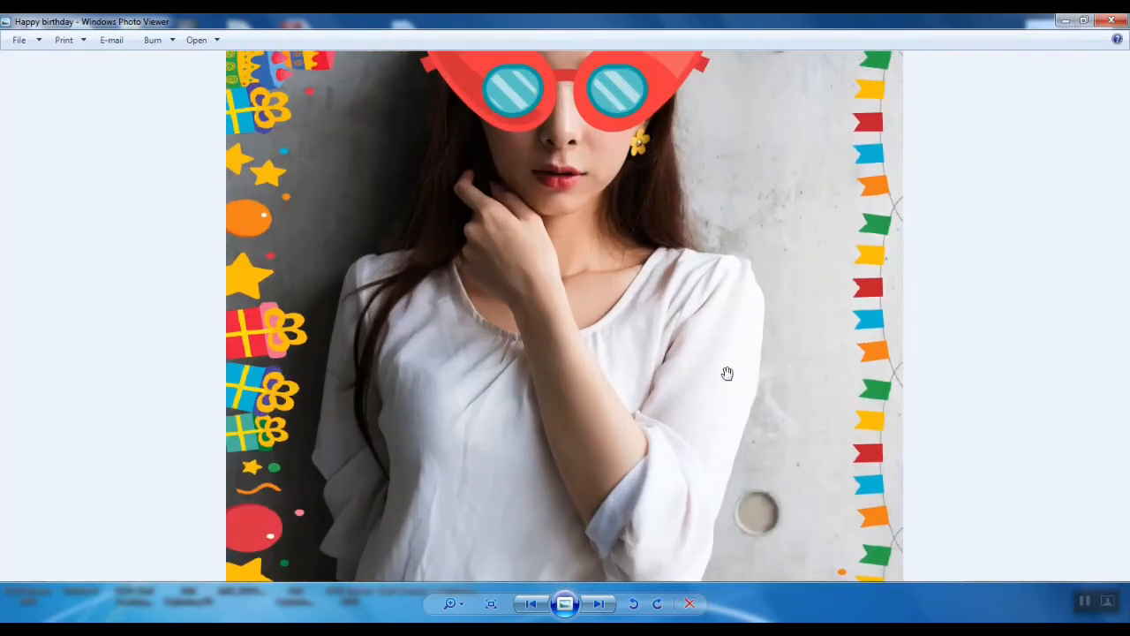
pyautogui.scroll(-3, 727, 373)
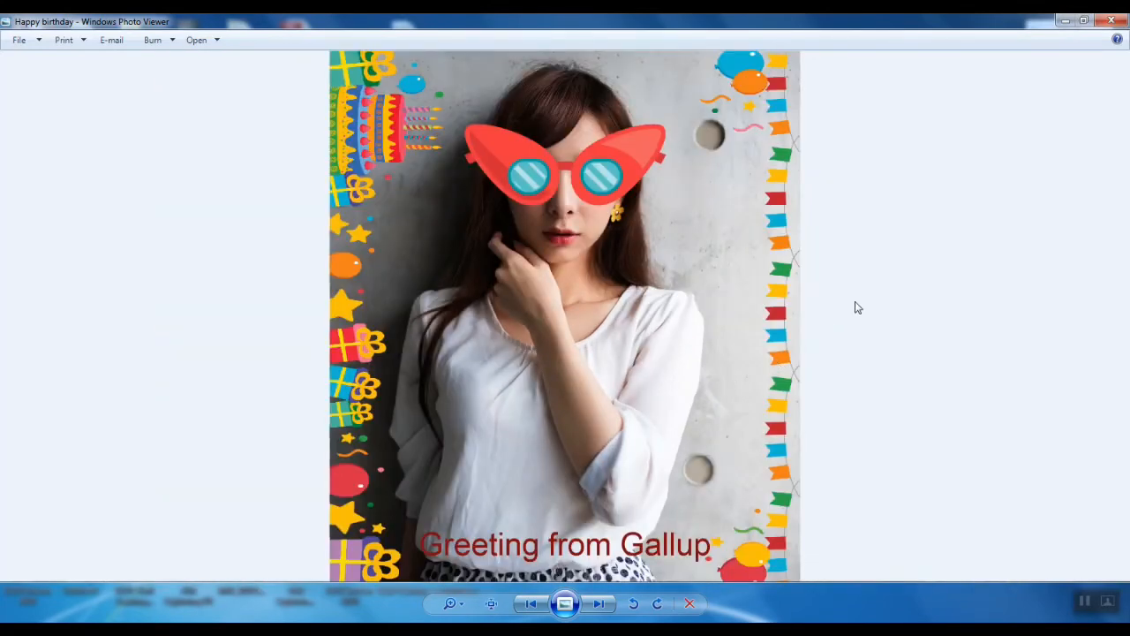
pyautogui.click(1109, 21)
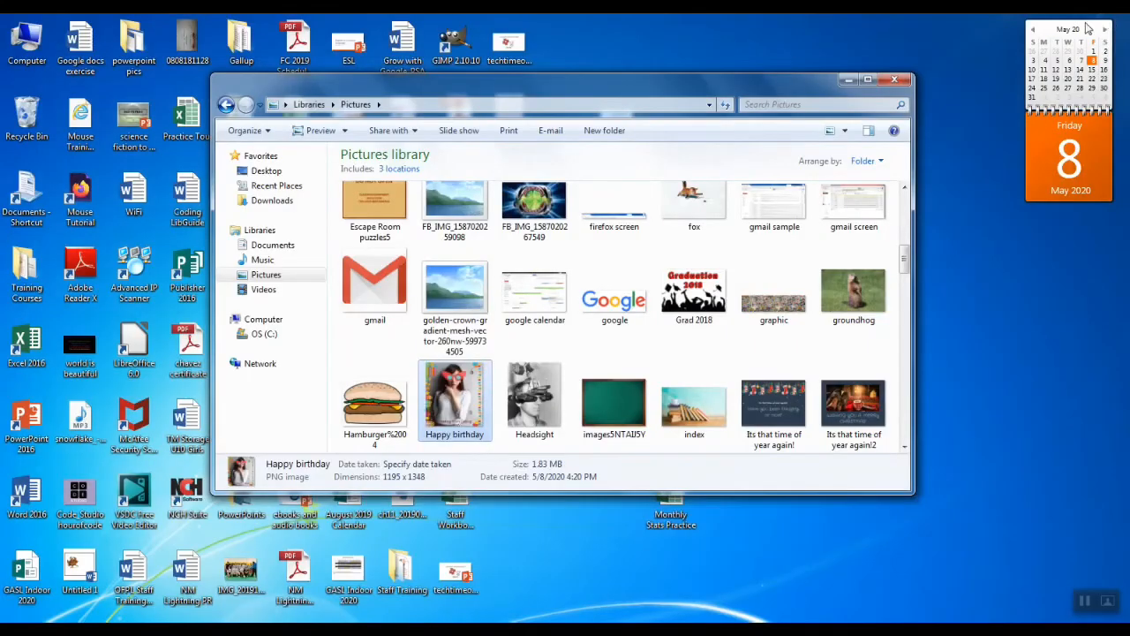
# - Switch from the Pictures folder window back to Pixlr X in Firefox and close the edited portrait
pyautogui.click(894, 80)
pyautogui.click(258, 629)
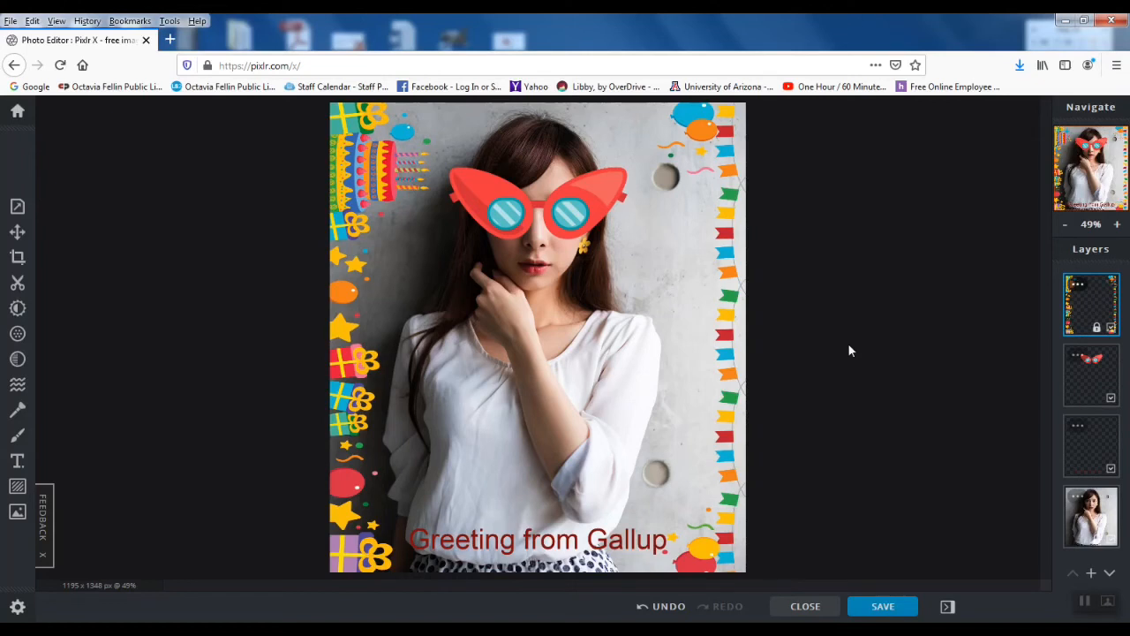
pyautogui.click(805, 606)
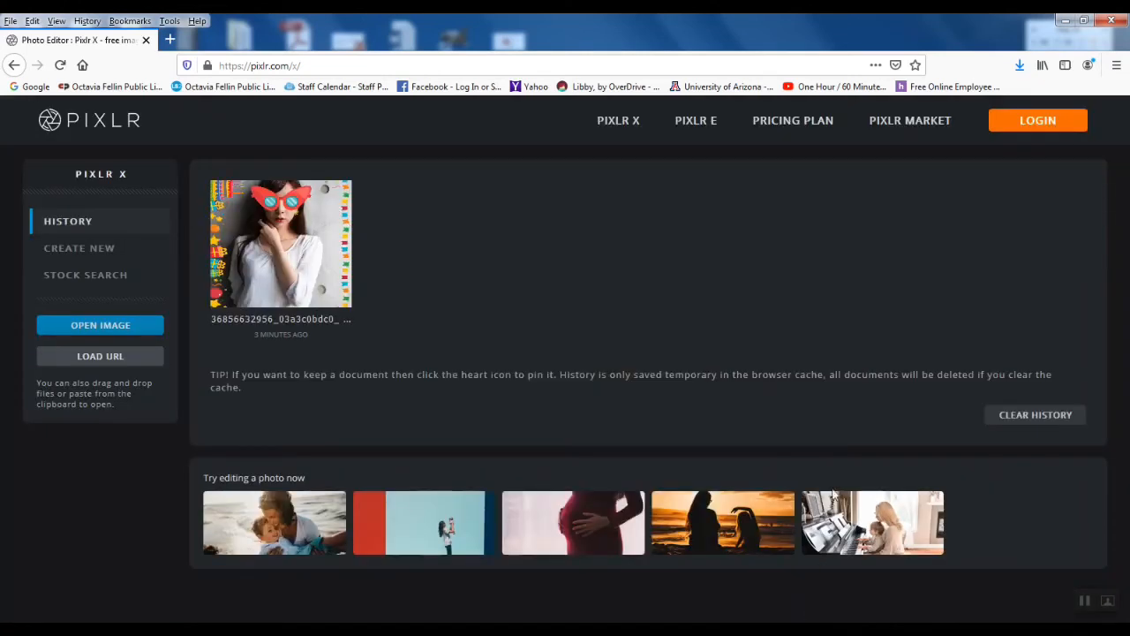